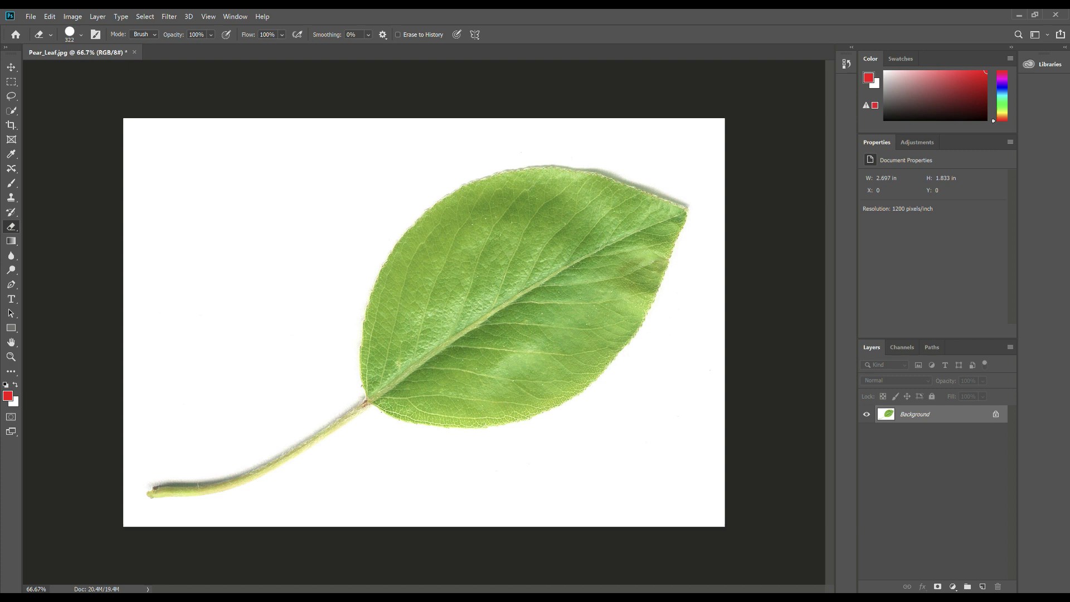
Convert the locked background into an editable layer and select the white area around the leaf with the Quick Selection tool.
double_click(914, 414)
key("Return")
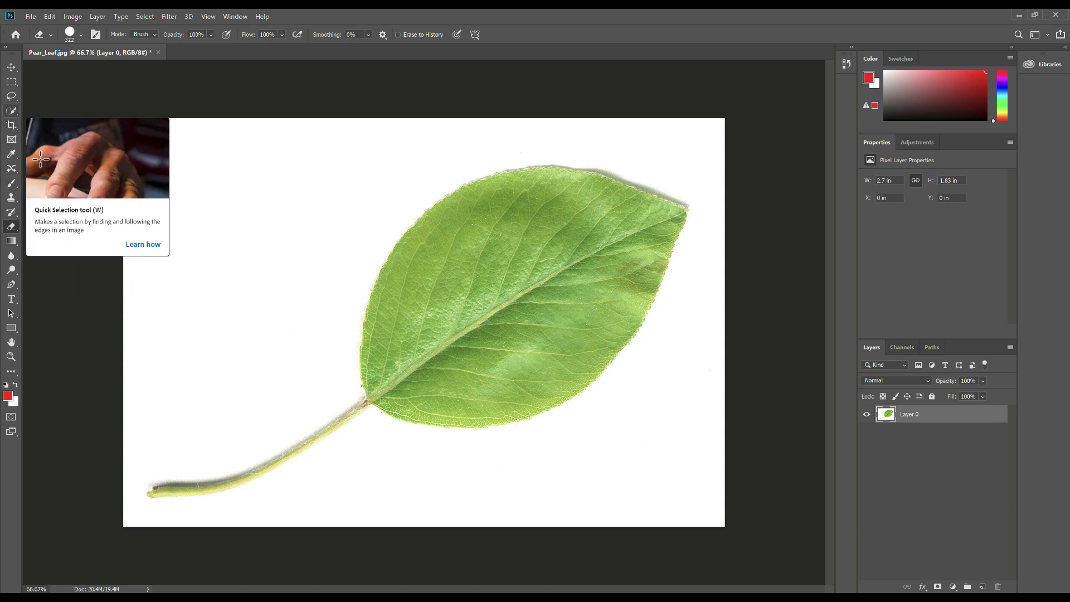
left_click(11, 111)
mouse_move(167, 167)
left_mouse_down()
mouse_move(192, 194)
mouse_move(312, 134)
left_mouse_up()
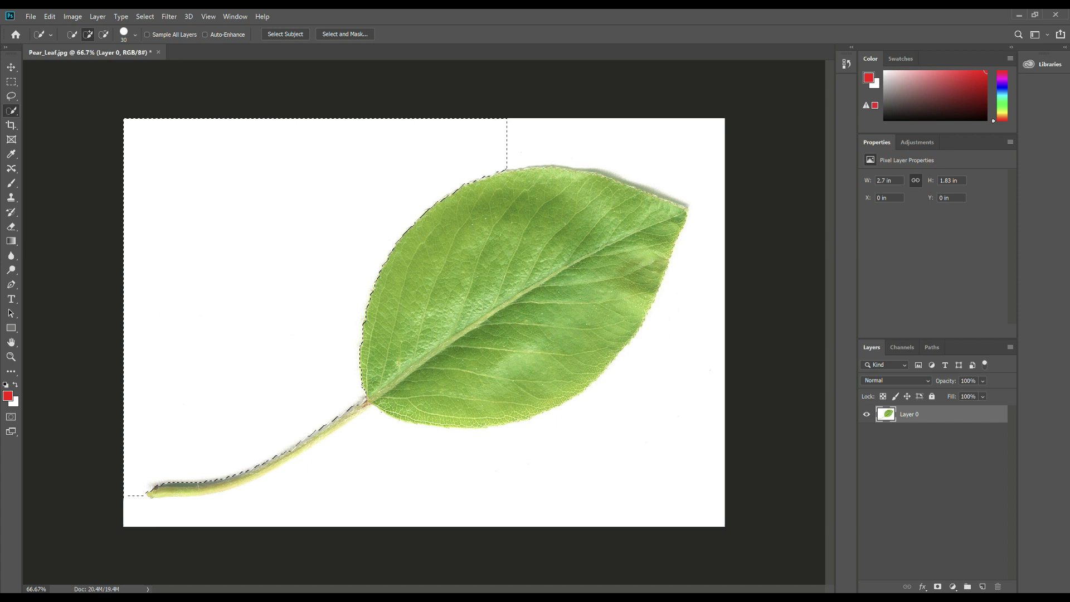
mouse_move(139, 485)
left_mouse_down()
mouse_move(156, 507)
mouse_move(312, 490)
left_mouse_up()
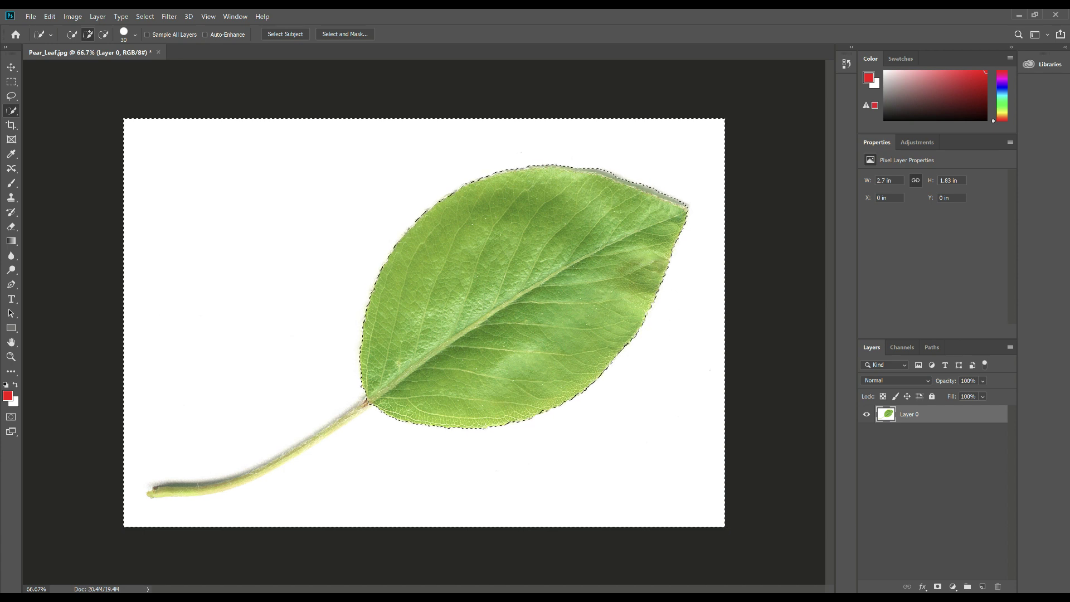
Check the background selection in Quick Mask and refine it along the leaf's stem and the shadow near the tip.
key("q")
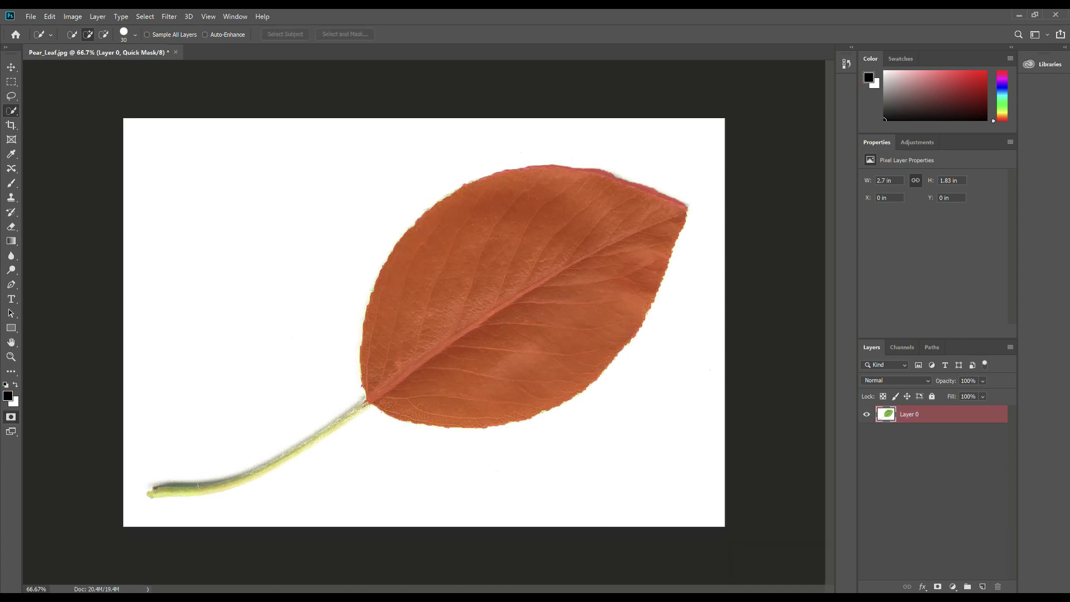
key("q")
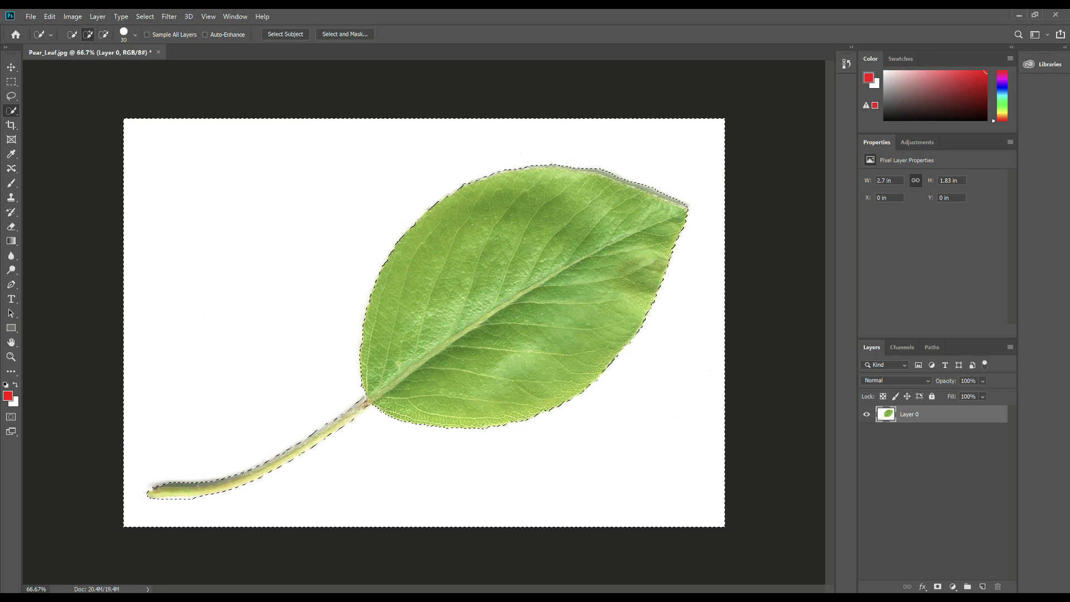
key("q")
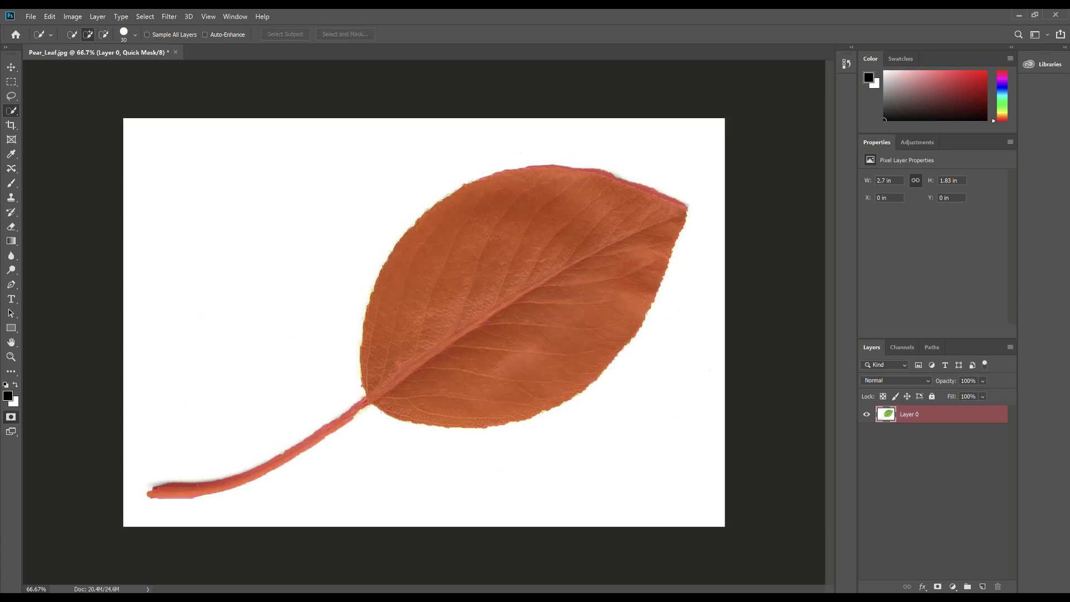
key("q")
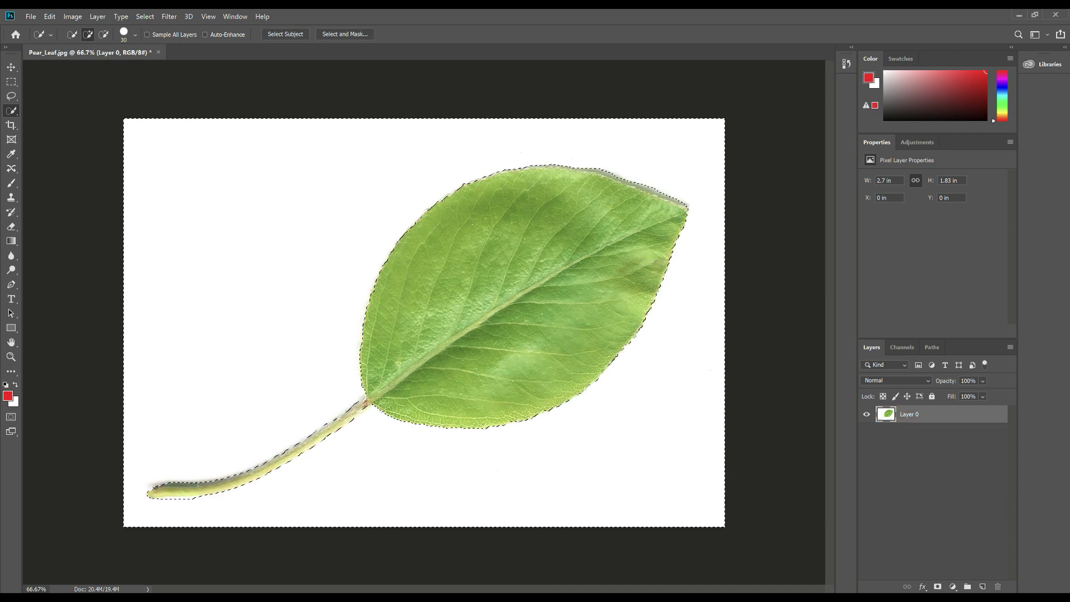
key("alt")
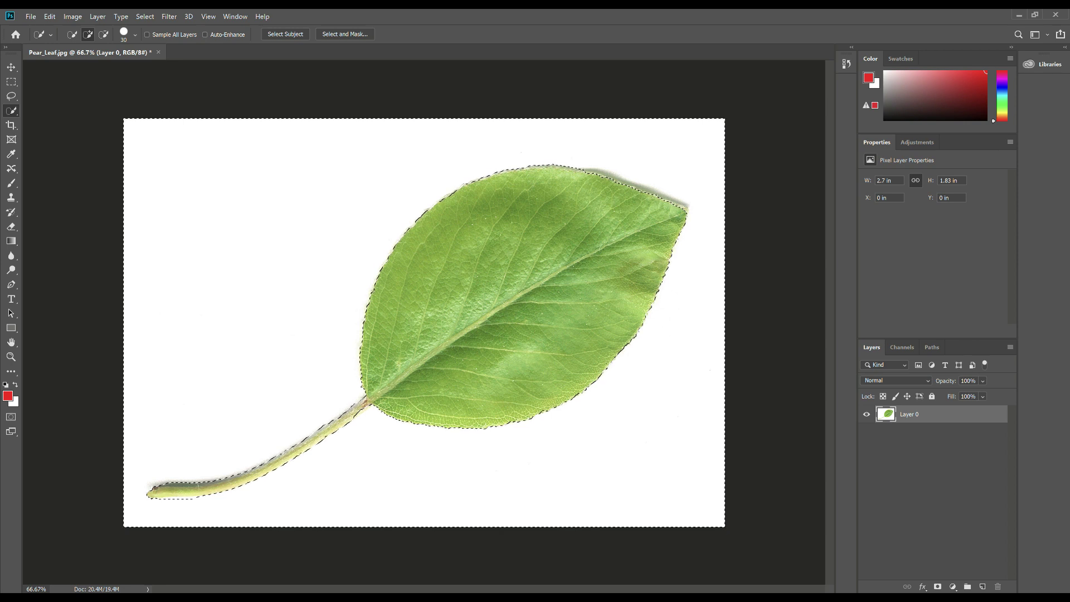
Erase the selected background around the leaf to transparency and clear the selection.
key("e")
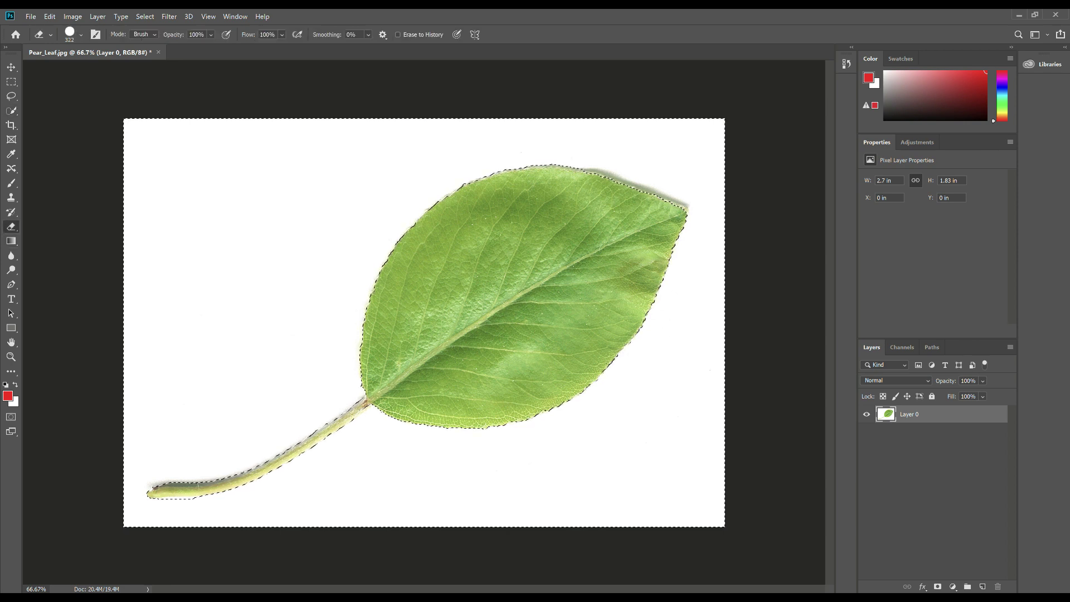
mouse_move(372, 154)
left_mouse_down()
mouse_move(139, 140)
mouse_move(543, 112)
mouse_move(457, 170)
mouse_move(139, 143)
left_mouse_up()
mouse_move(686, 162)
left_mouse_down()
mouse_move(697, 184)
mouse_move(681, 312)
mouse_move(558, 373)
mouse_move(669, 457)
mouse_move(491, 502)
mouse_move(178, 491)
mouse_move(184, 474)
mouse_move(334, 390)
mouse_move(167, 323)
mouse_move(362, 234)
left_mouse_up()
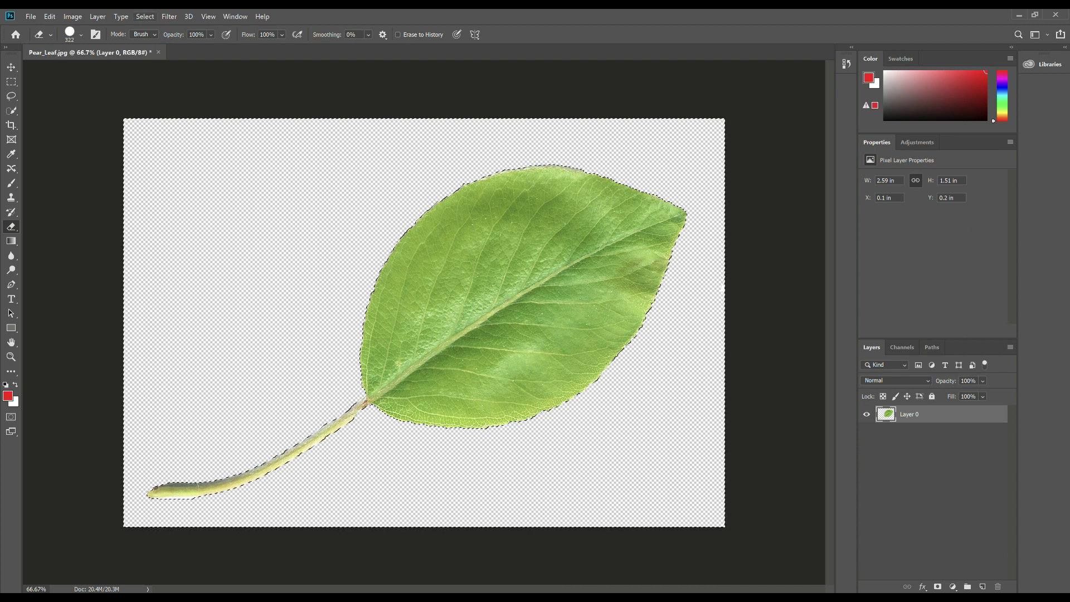
left_click(145, 16)
left_click(150, 38)
Save a PNG copy to the Desktop as Pear_LeafPNG.png, replacing the existing file and using the large file size option.
left_click(31, 16)
left_click(46, 136)
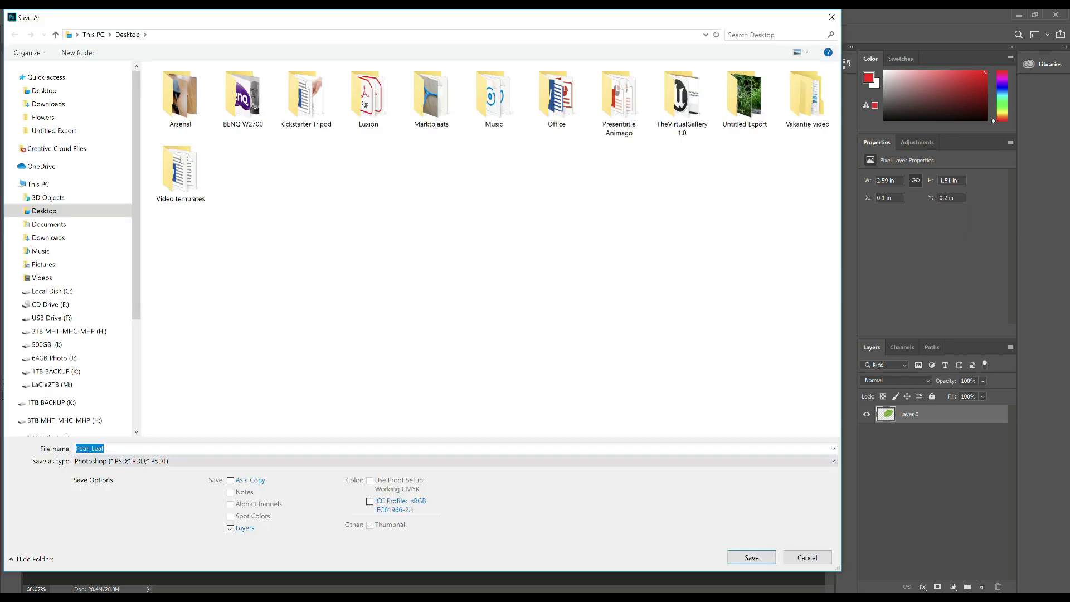
left_click(455, 461)
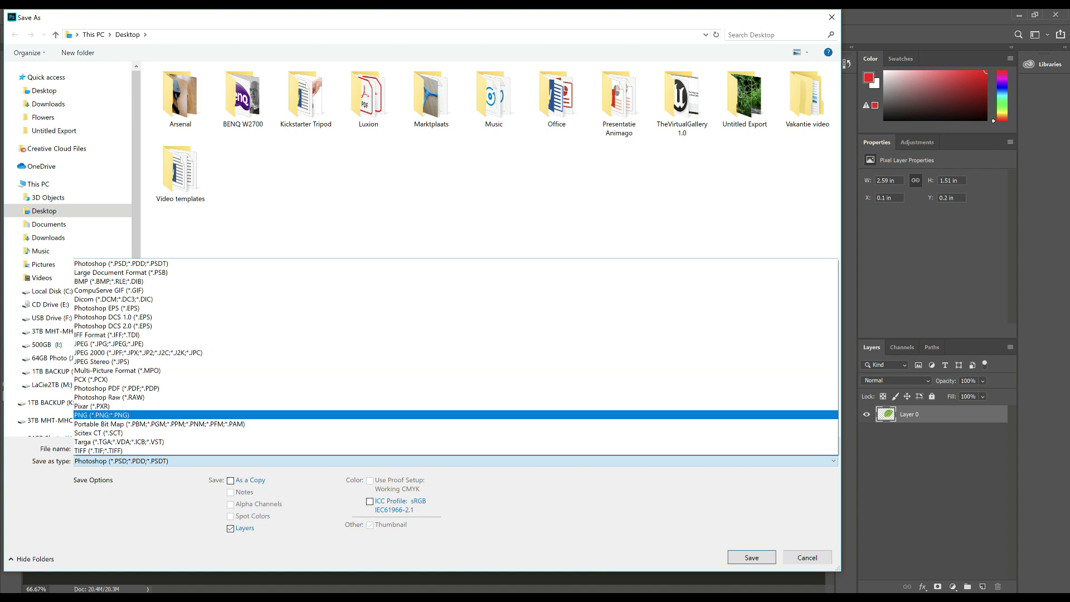
left_click(101, 415)
left_click(89, 449)
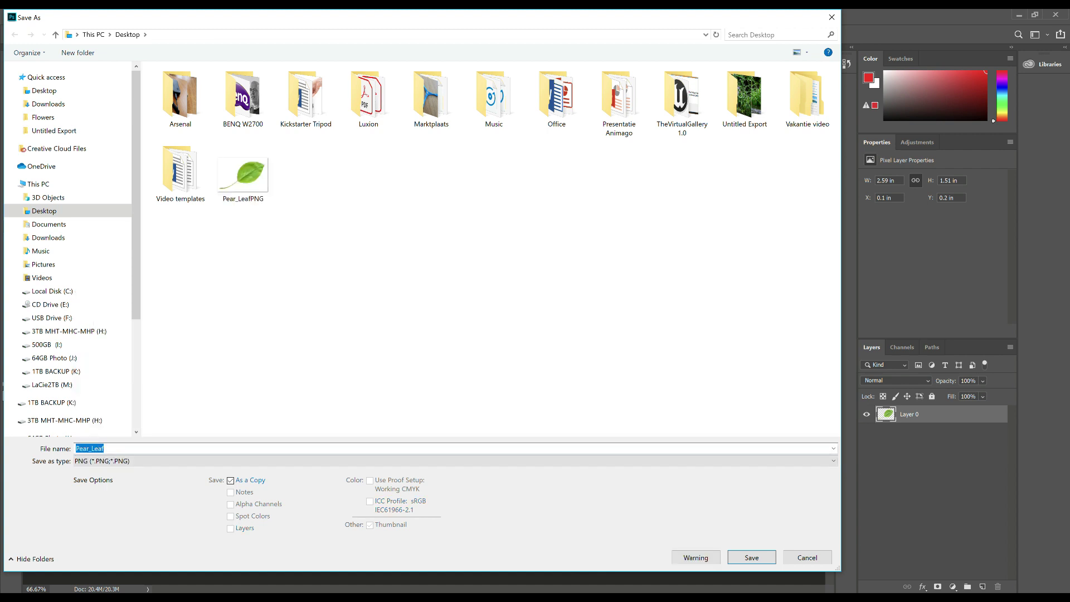
left_click(105, 448)
type("PNG")
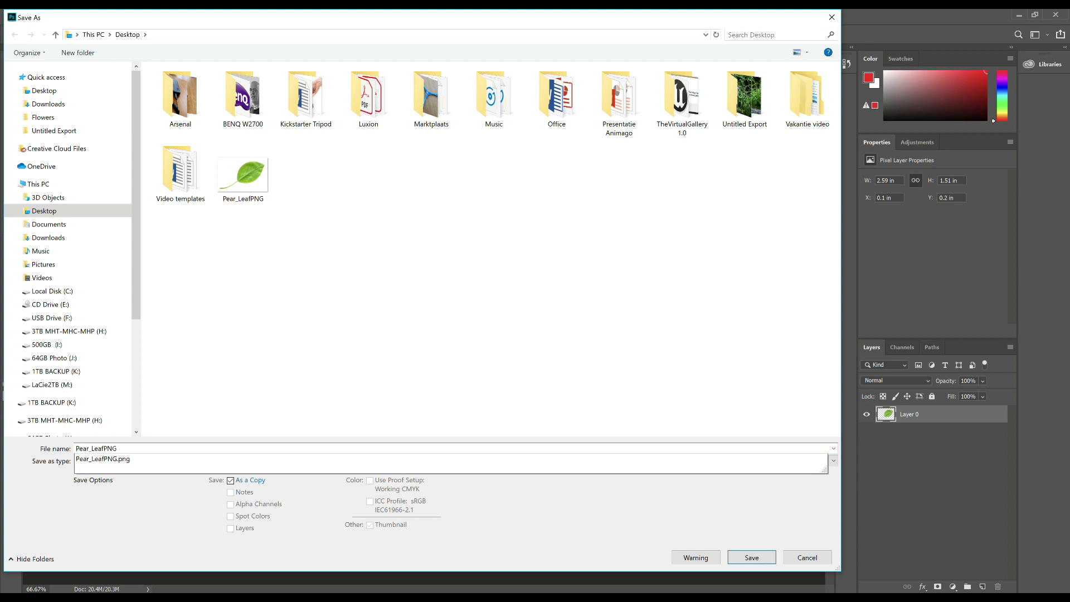
key("Down")
key("Return")
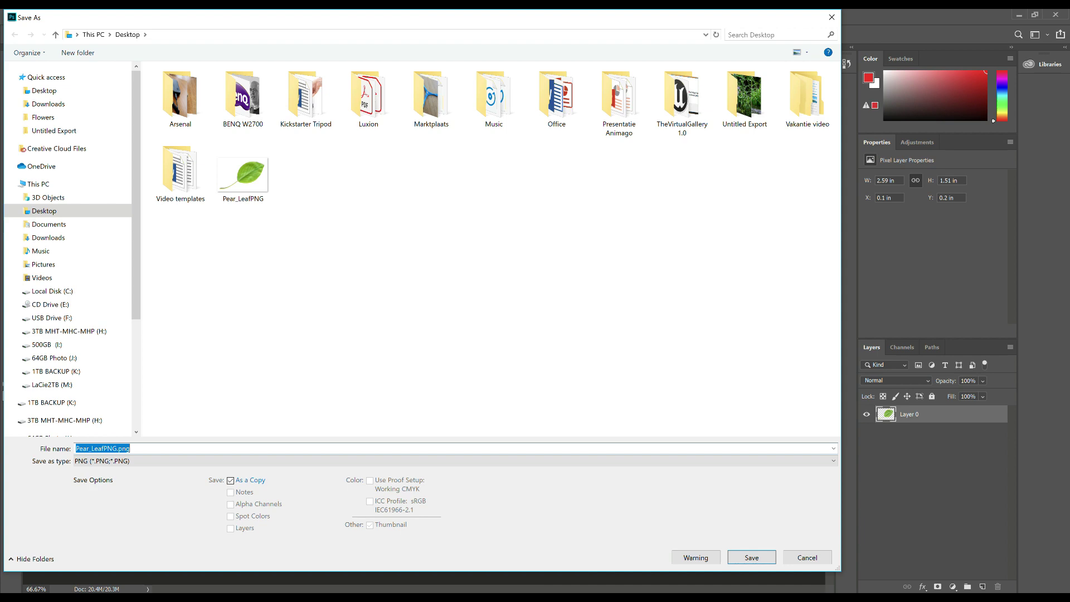
key("Return")
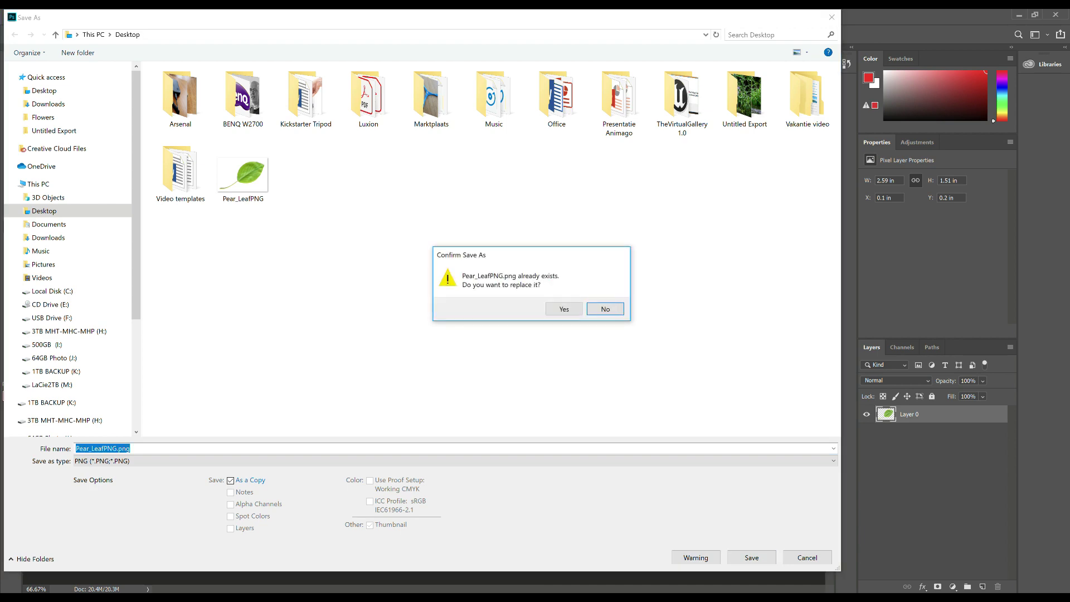
left_click(564, 309)
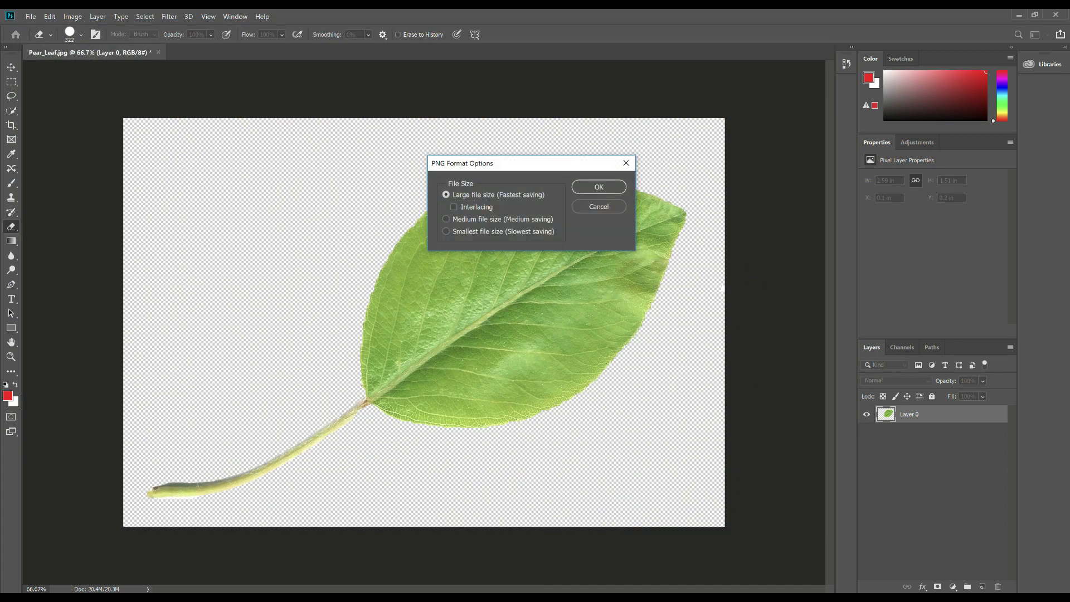
key("Return")
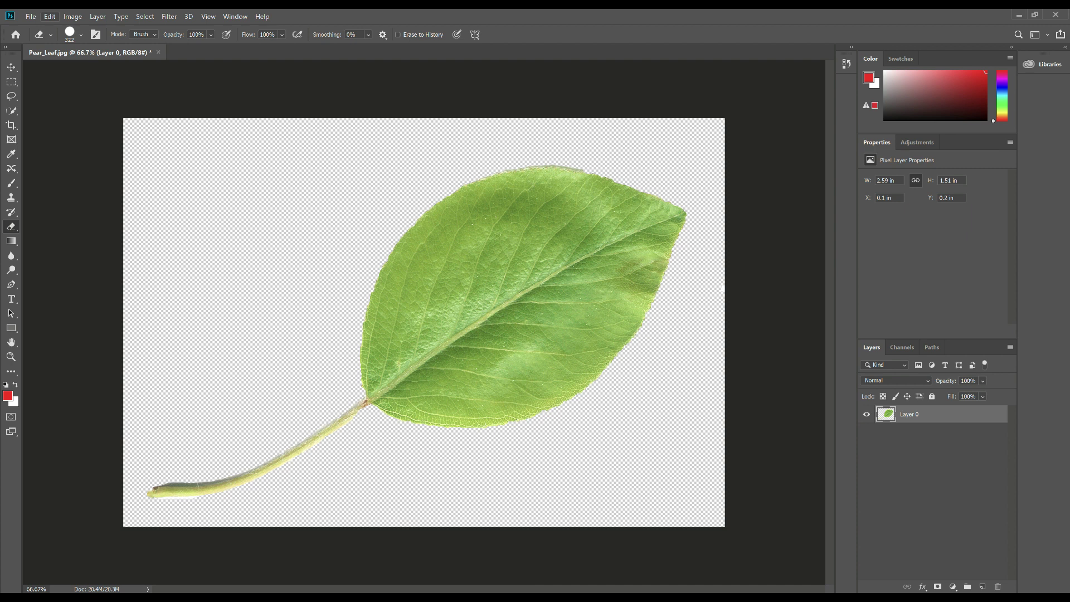
Undo the deselection and the background erasing, bringing back the white background and its selection.
key("ctrl+z")
key("ctrl+z")
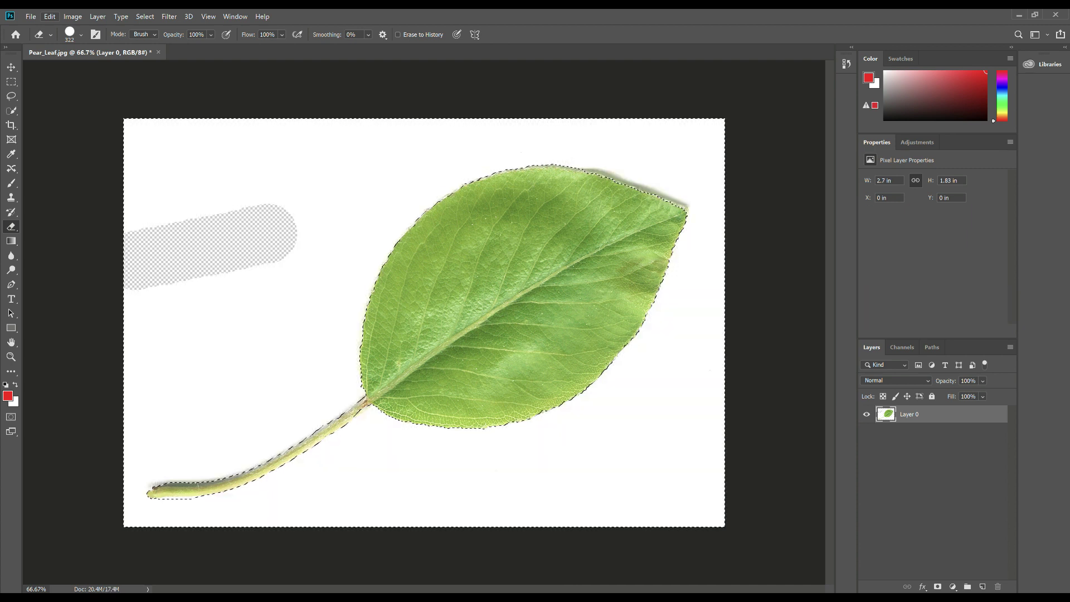
key("ctrl+z")
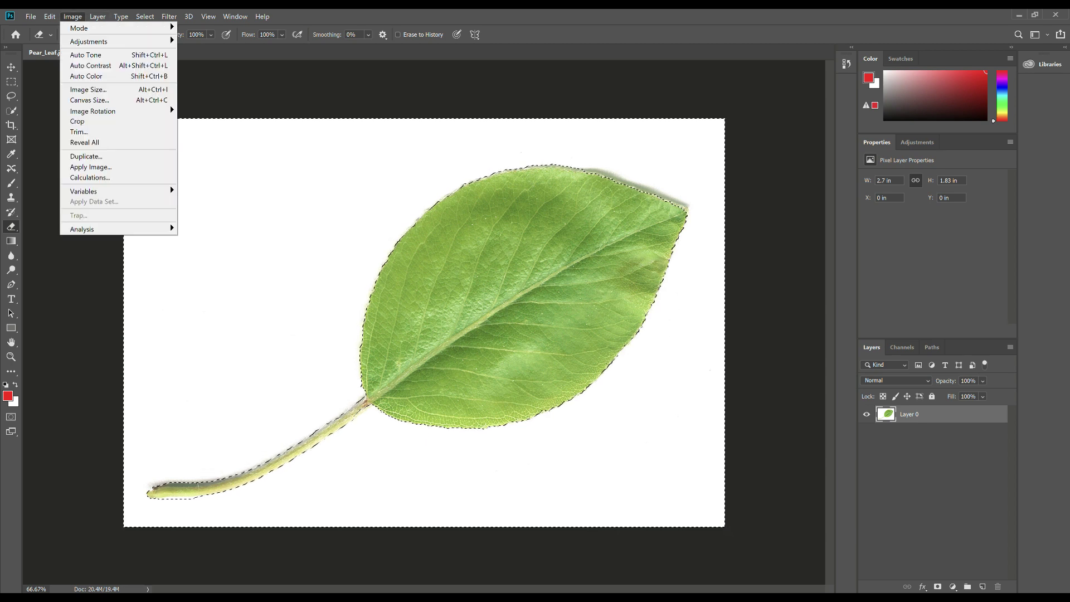
Turn the selected background completely black by lowering the white output level in a Levels adjustment.
mouse_move(89, 42)
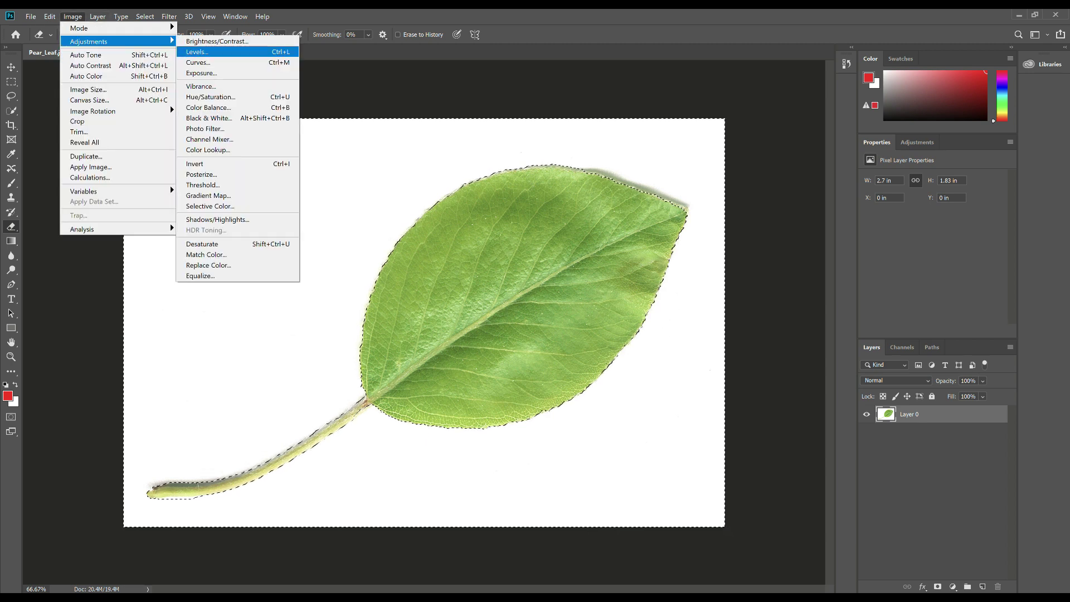
left_click(195, 52)
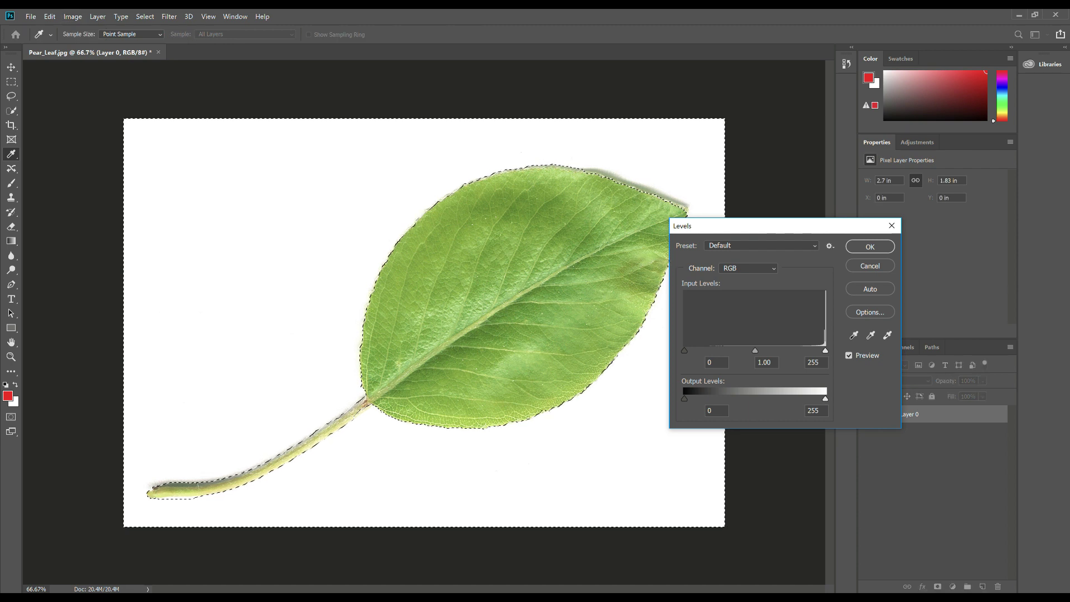
mouse_move(687, 398)
left_mouse_down()
mouse_move(736, 399)
mouse_move(706, 399)
left_mouse_up()
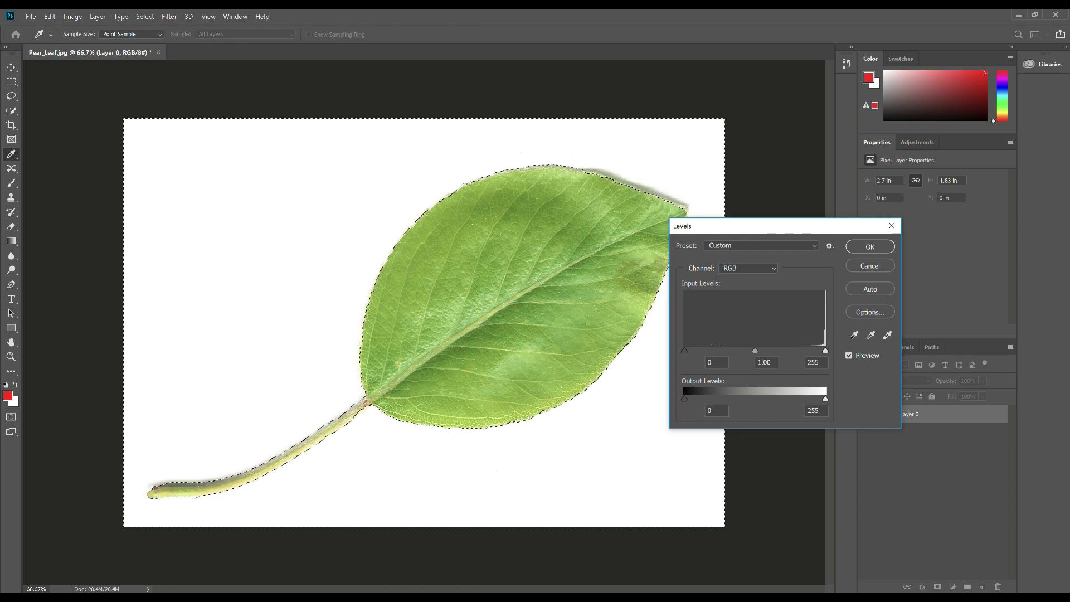
left_click_drag(826, 398, 684, 399)
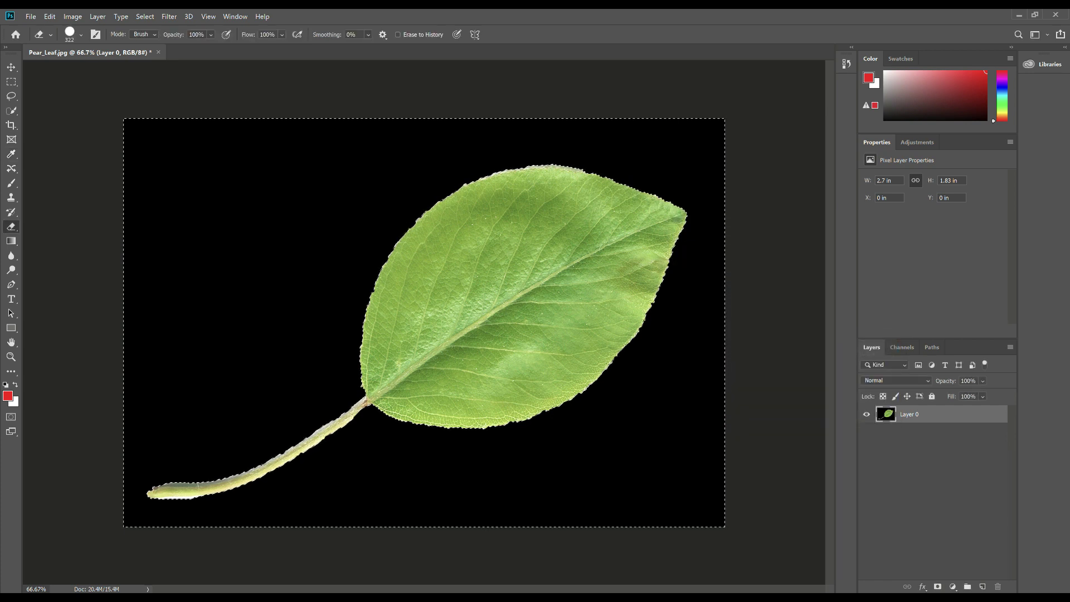
Invert the selection so that the leaf and its stem are selected instead of the background.
key("alt+s")
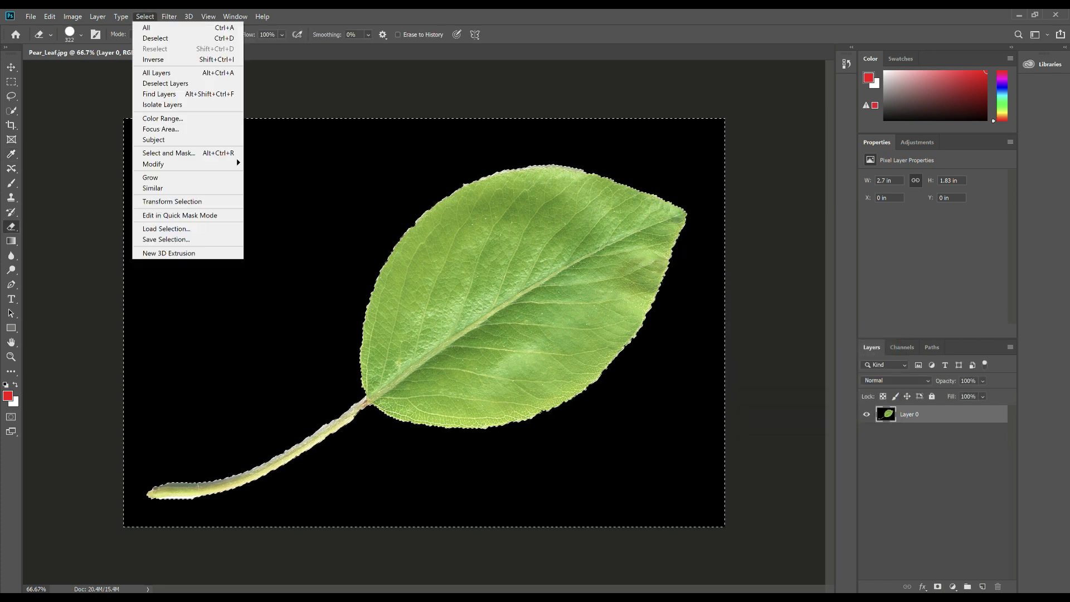
key("Down")
key("Down")
key("Down")
key("Down")
key("Return")
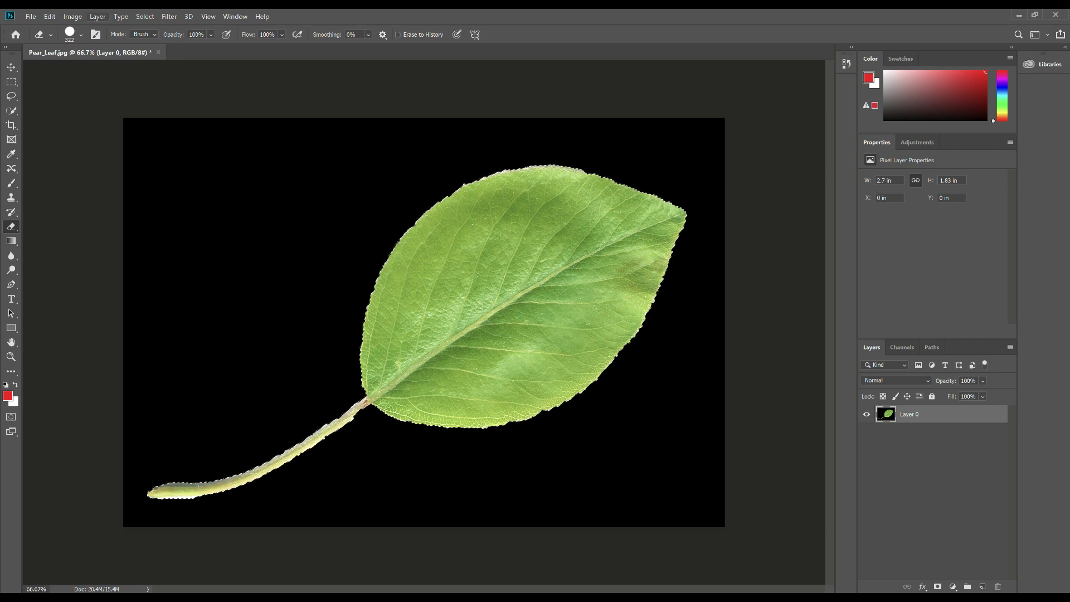
Turn the selected leaf pure white with a Levels adjustment, setting the black output level to 255, and clear the selection.
key("alt+l")
key("Left")
key("Down")
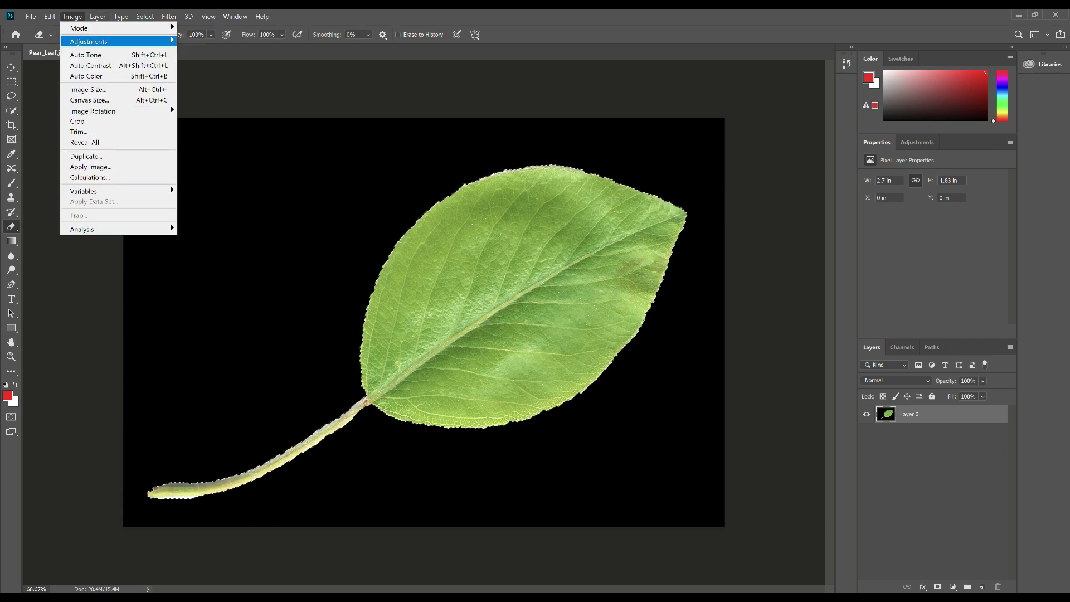
key("Right")
key("Down")
key("Return")
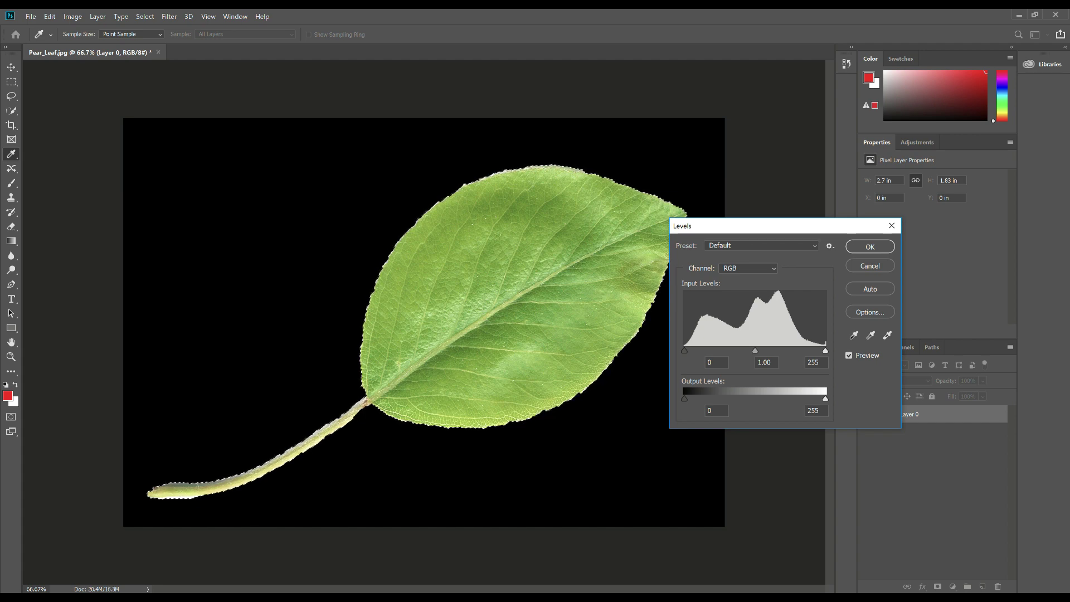
left_click_drag(685, 399, 687, 398)
left_click_drag(760, 398, 820, 398)
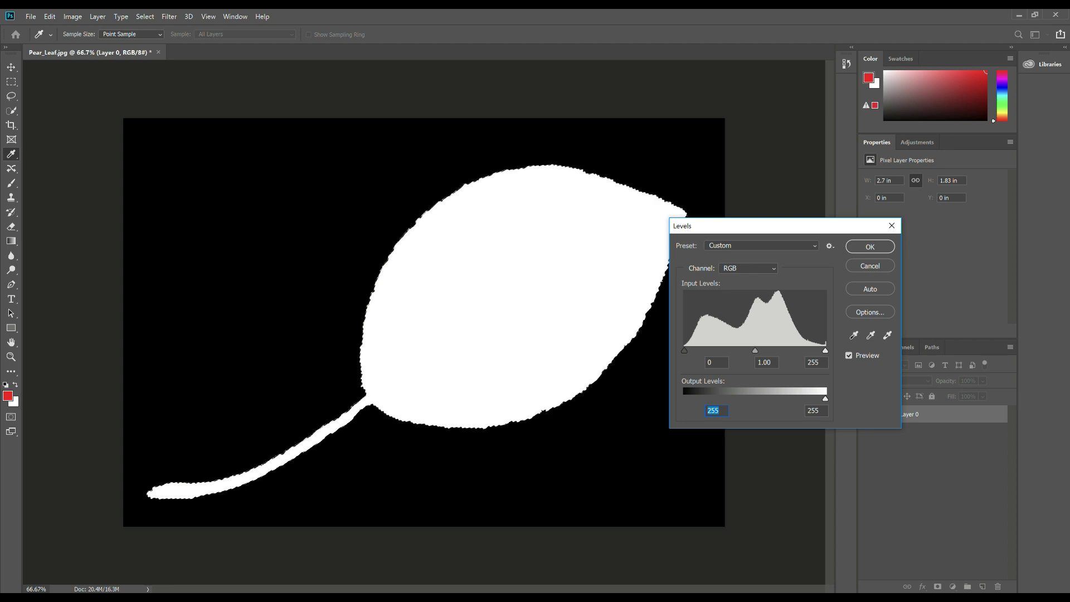
left_click(871, 247)
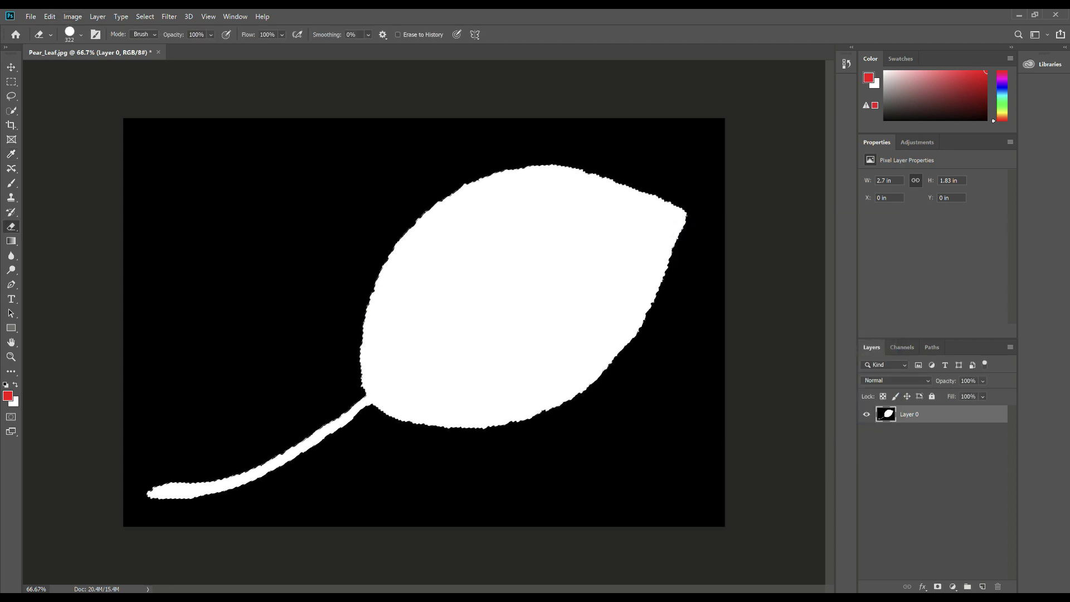
left_click(144, 16)
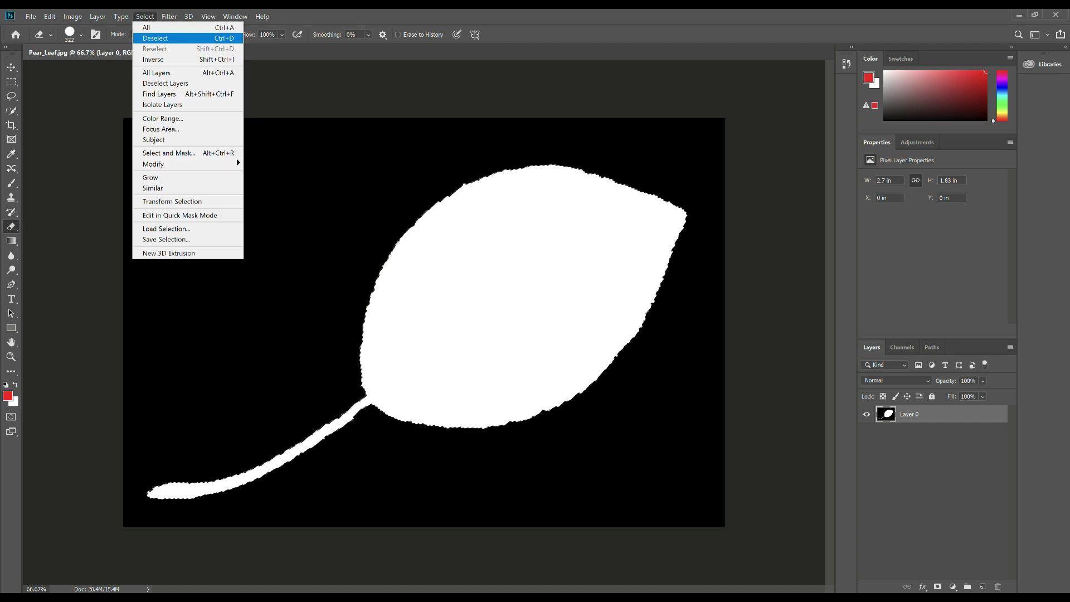
left_click(155, 38)
Save the mask image as a maximum-quality JPEG over the existing LeafAlpha file on the desktop.
left_click(30, 17)
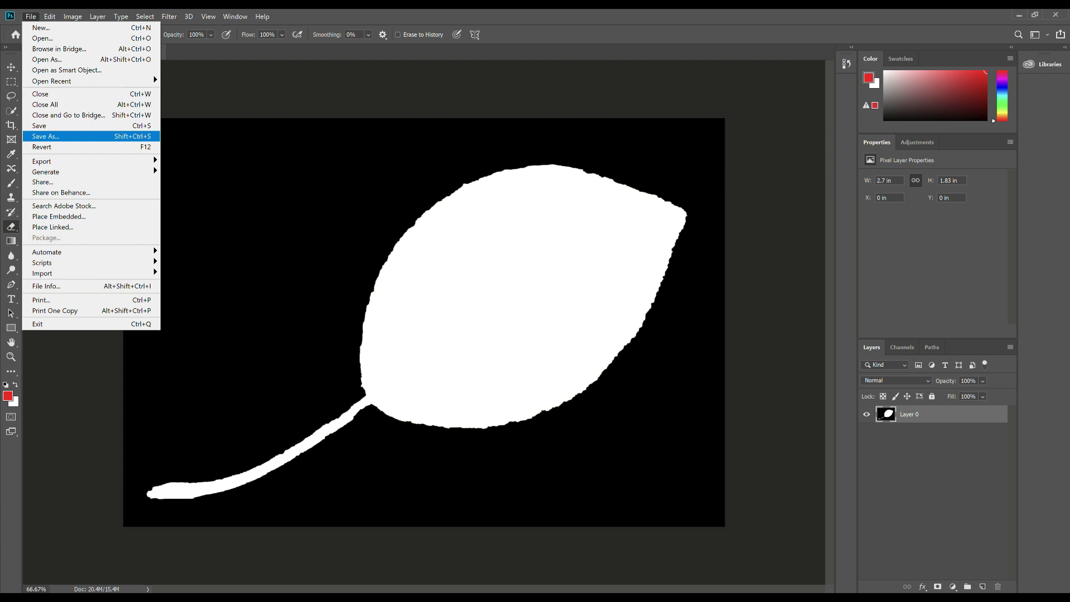
left_click(46, 136)
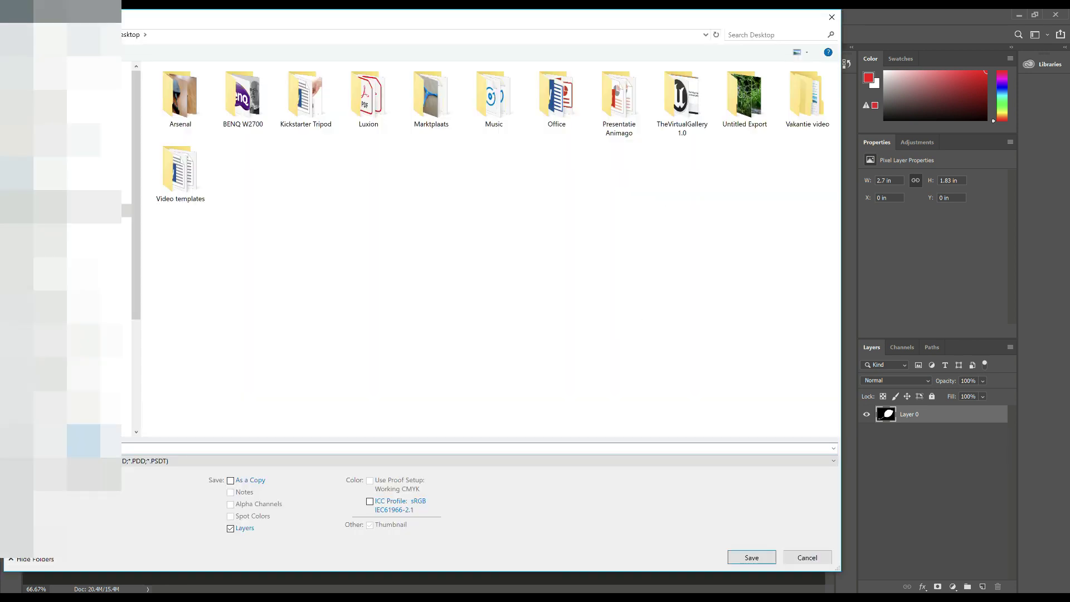
left_click(145, 461)
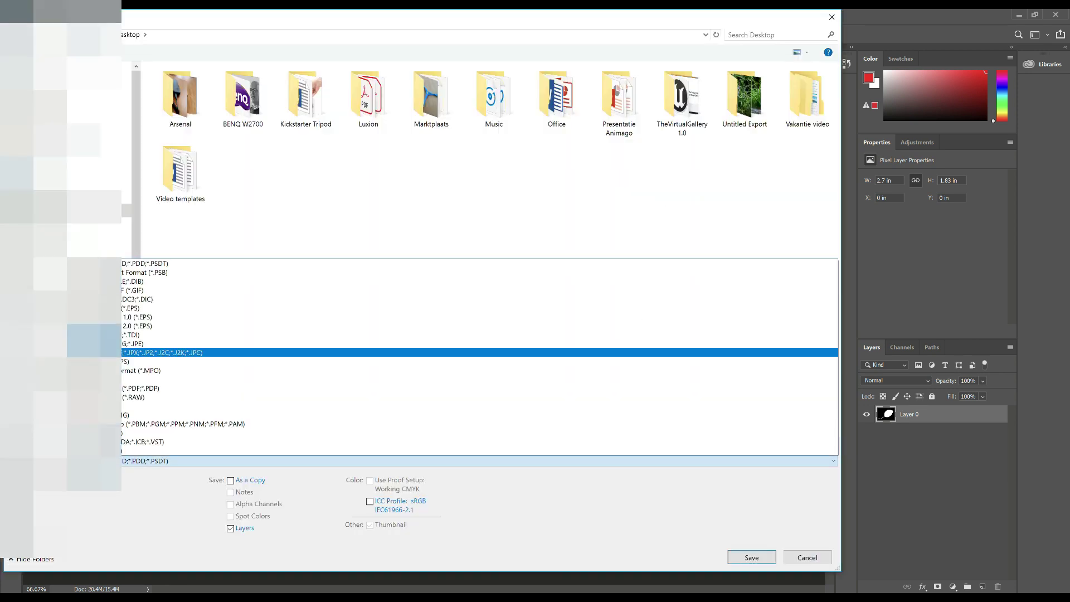
left_click(133, 344)
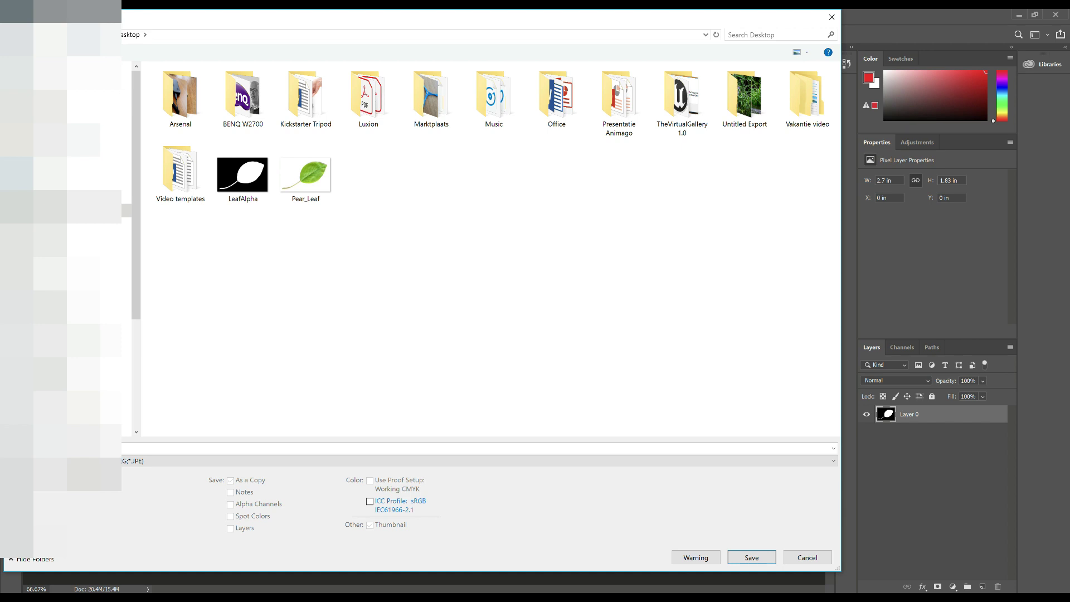
left_click(242, 174)
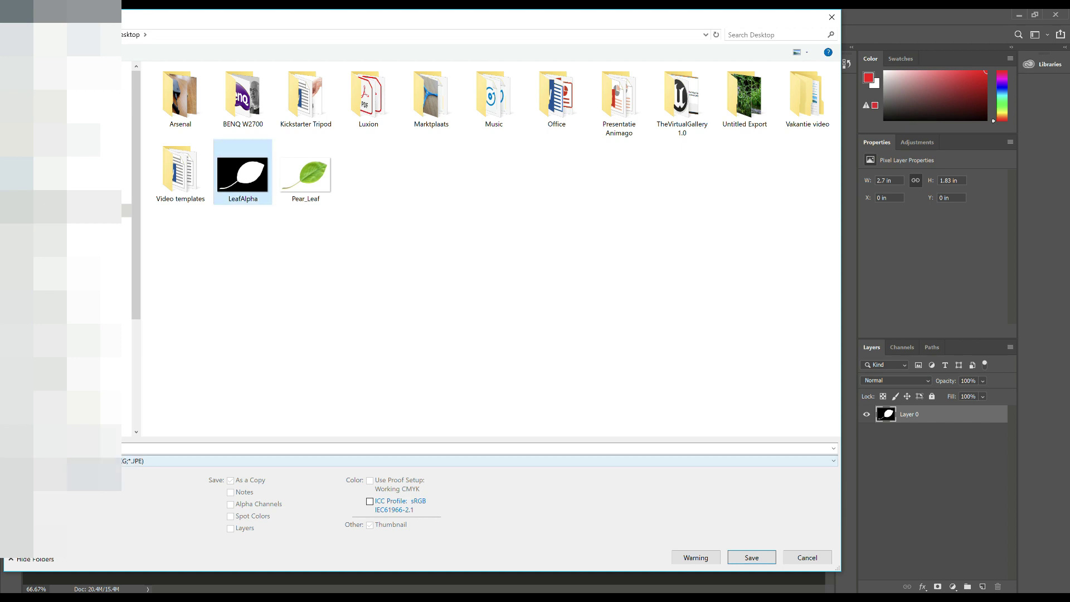
key("Return")
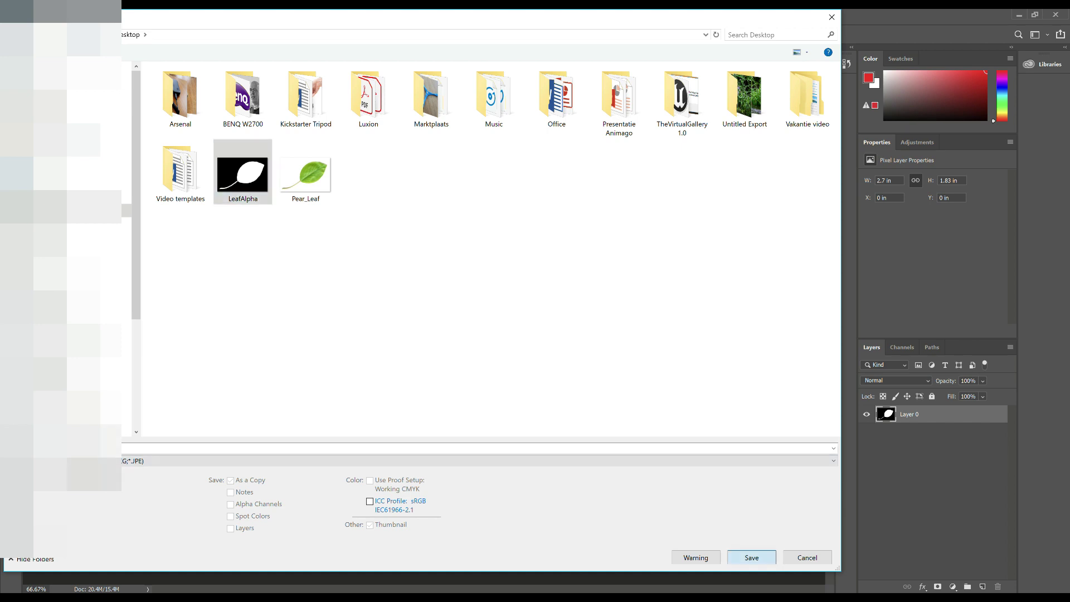
key("y")
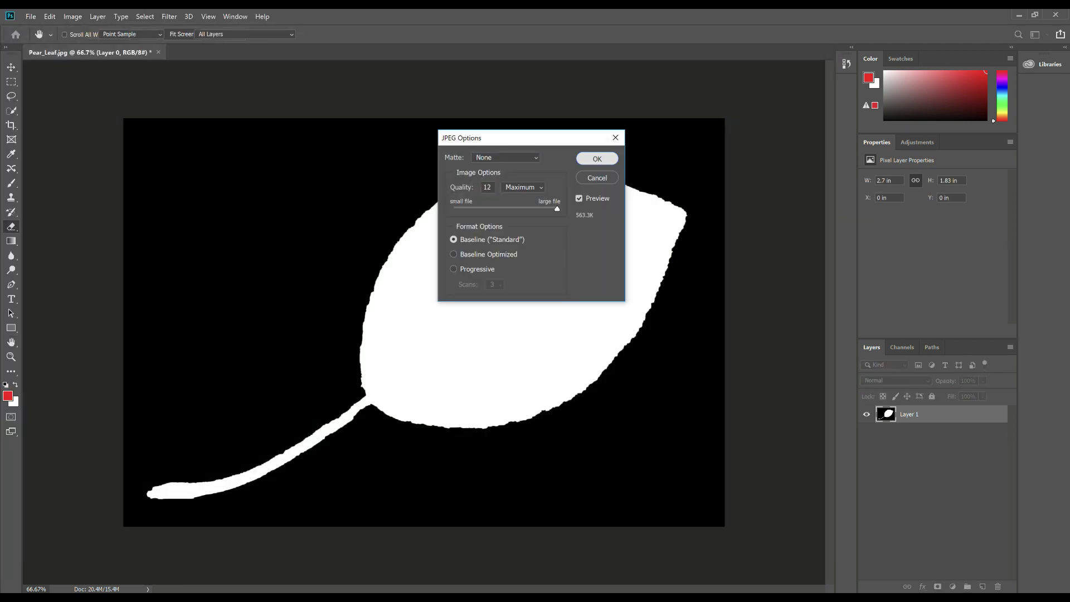
key("Return")
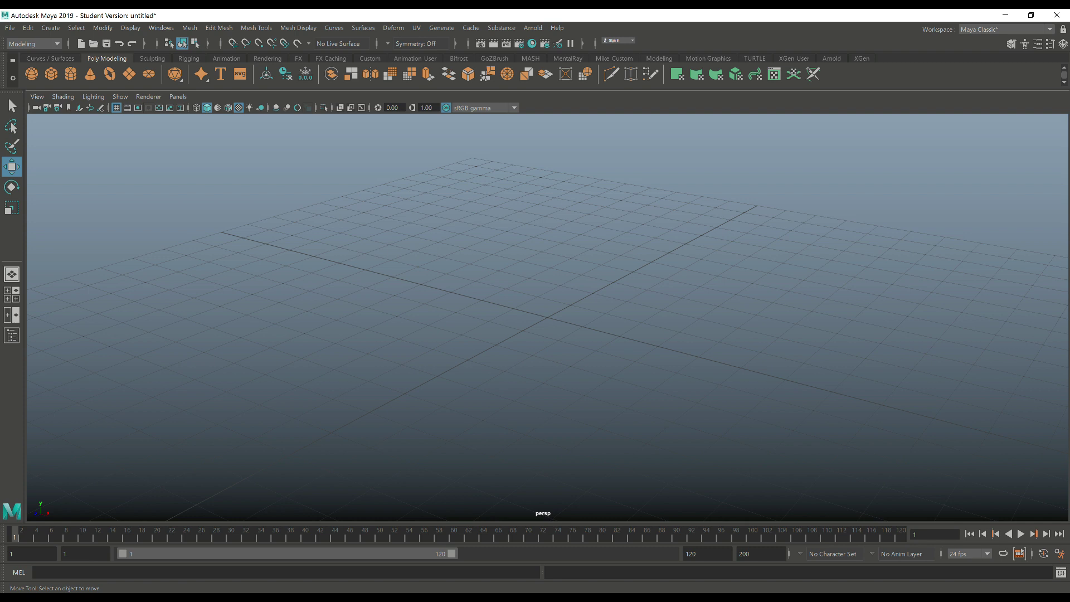
Switch to Maya, create a polygon plane at the origin and scale it up uniformly to cover much of the grid.
left_click(129, 74)
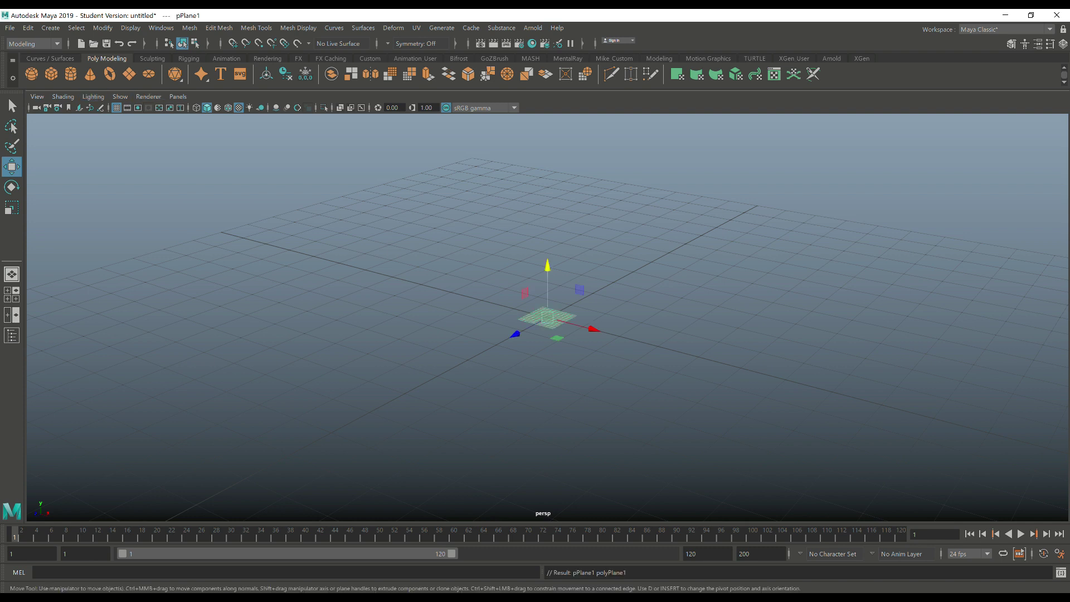
key("r")
left_click_drag(547, 317, 915, 317)
scroll(547, 317, "down", 8)
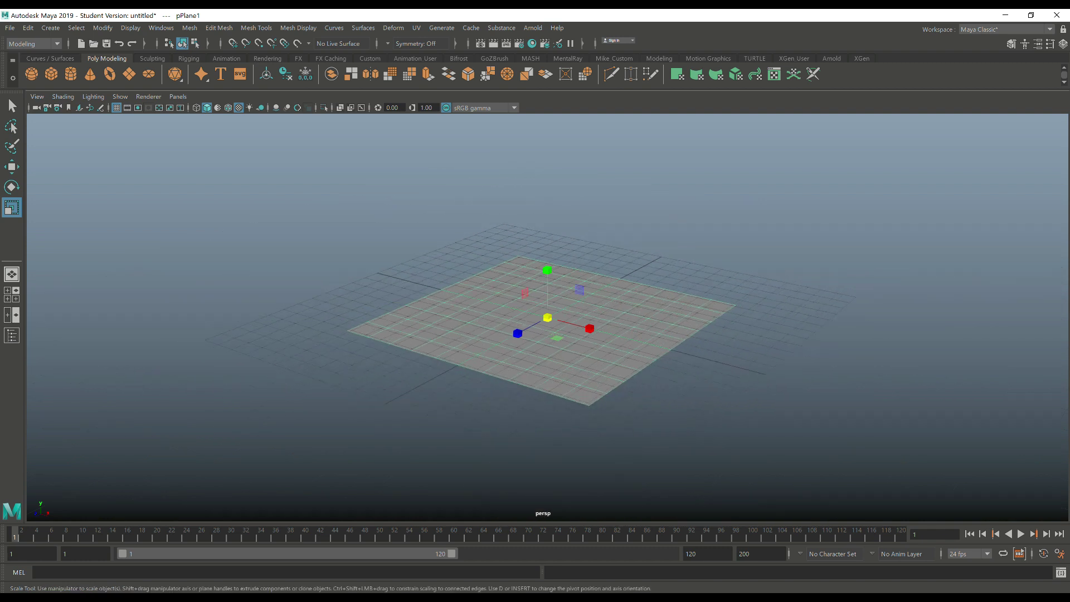
Set the plane's width and height subdivisions to 1 in its polyPlane attributes.
key("ctrl+a")
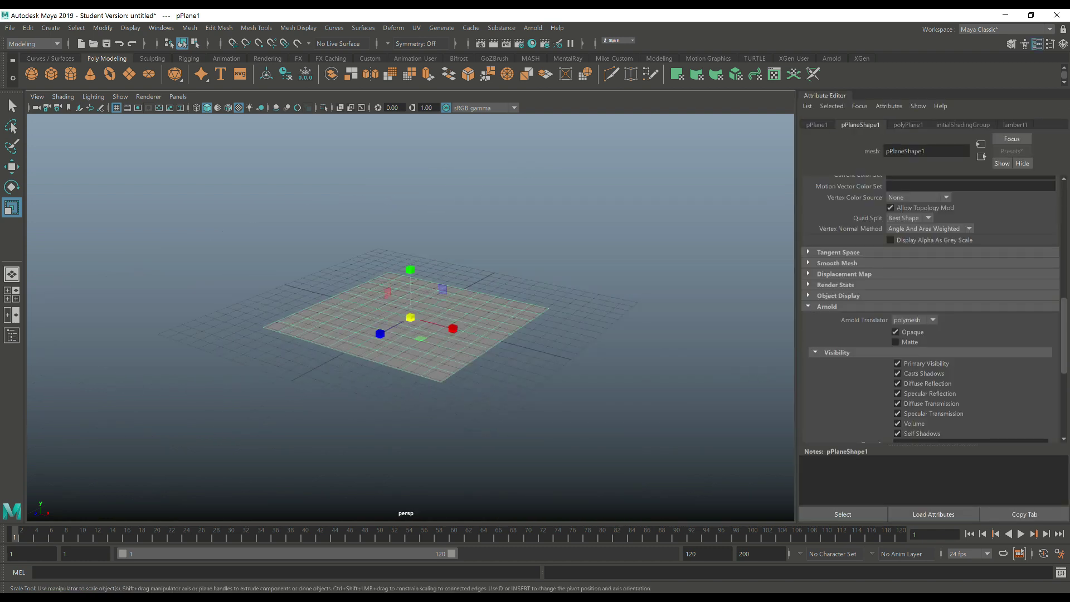
left_click(907, 124)
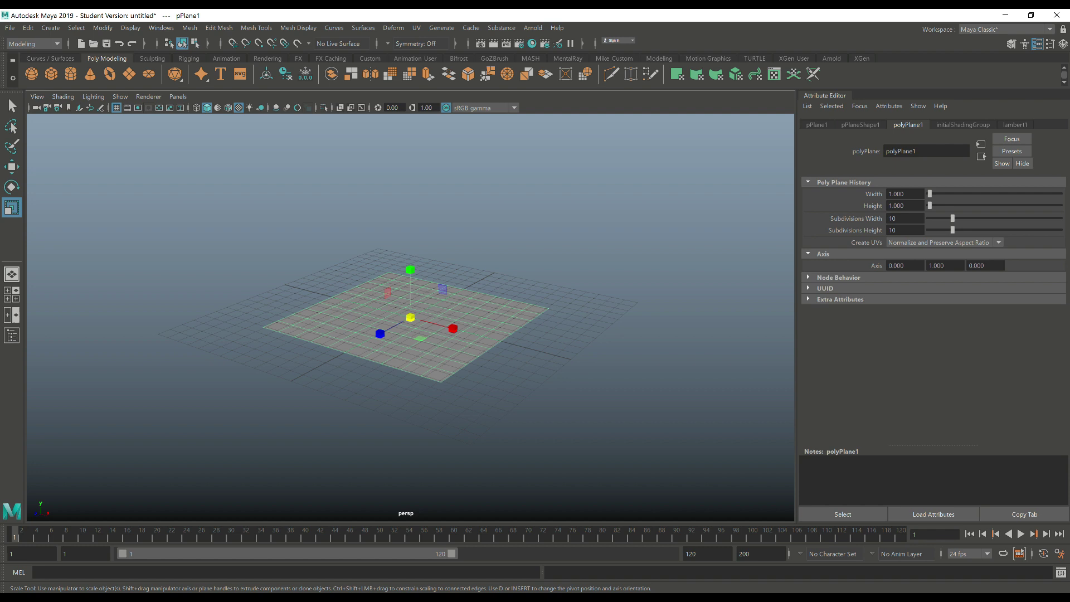
left_click_drag(953, 218, 929, 230)
scroll(410, 317, "up", 3)
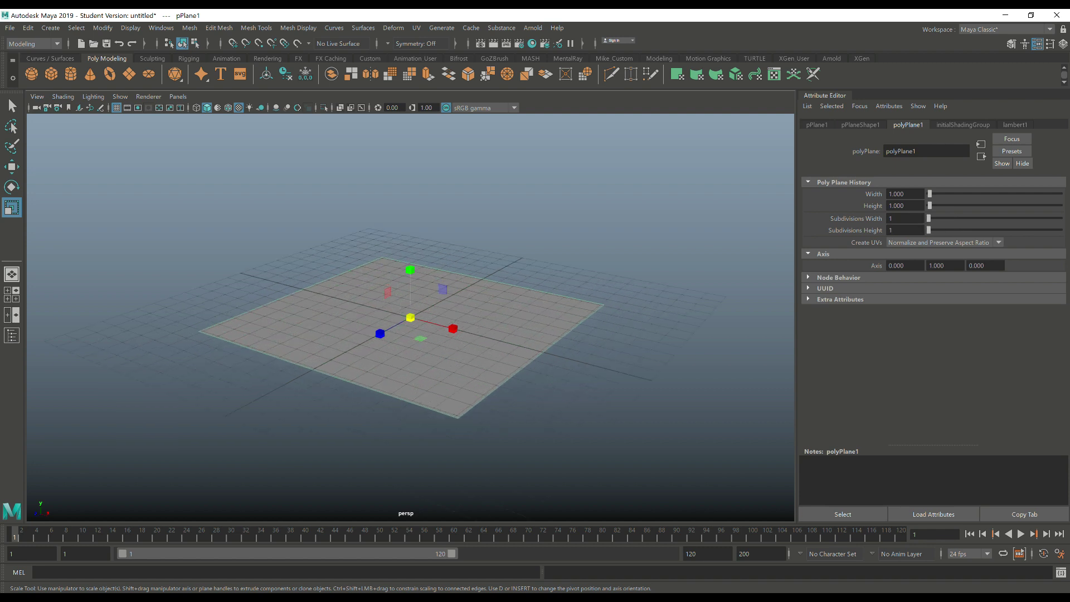
left_click(1038, 43)
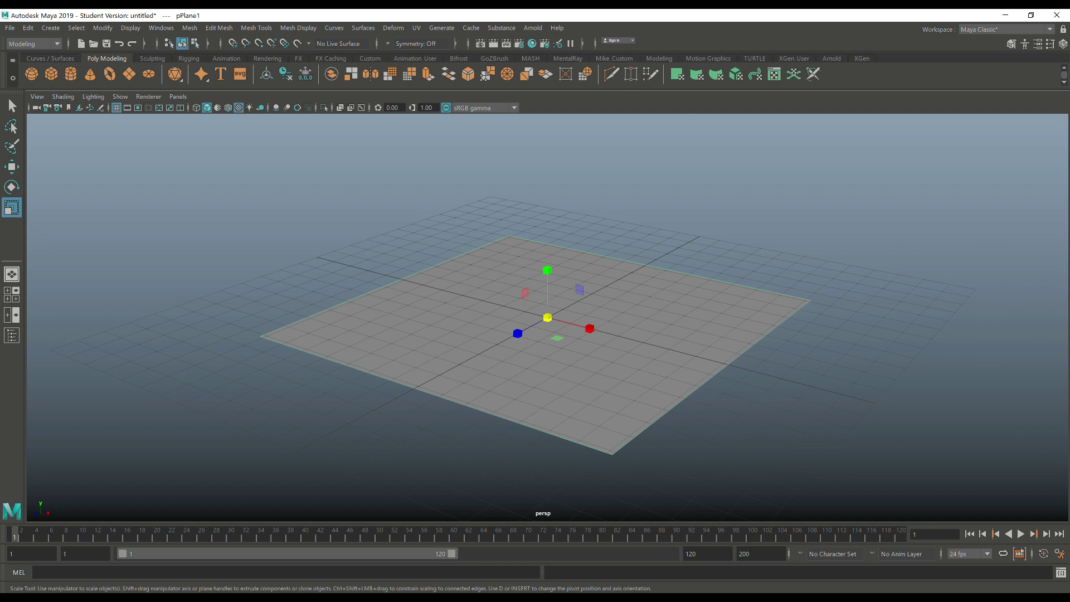
Assign a new Arnold aiStandardSurface material to the plane.
right_click(547, 267)
left_click(538, 538)
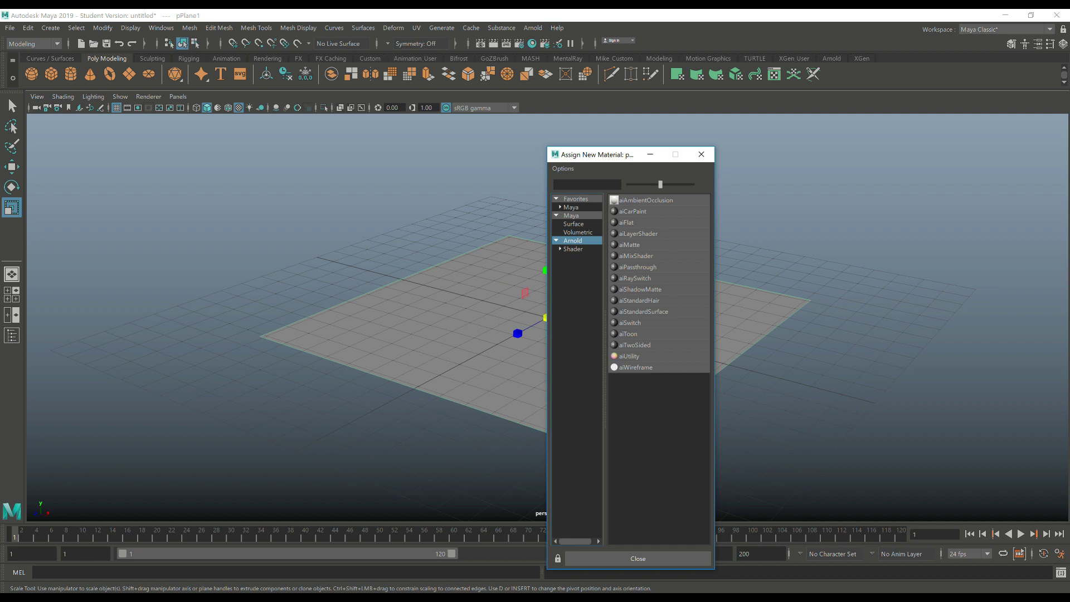
left_click(643, 312)
scroll(410, 318, "up", 1)
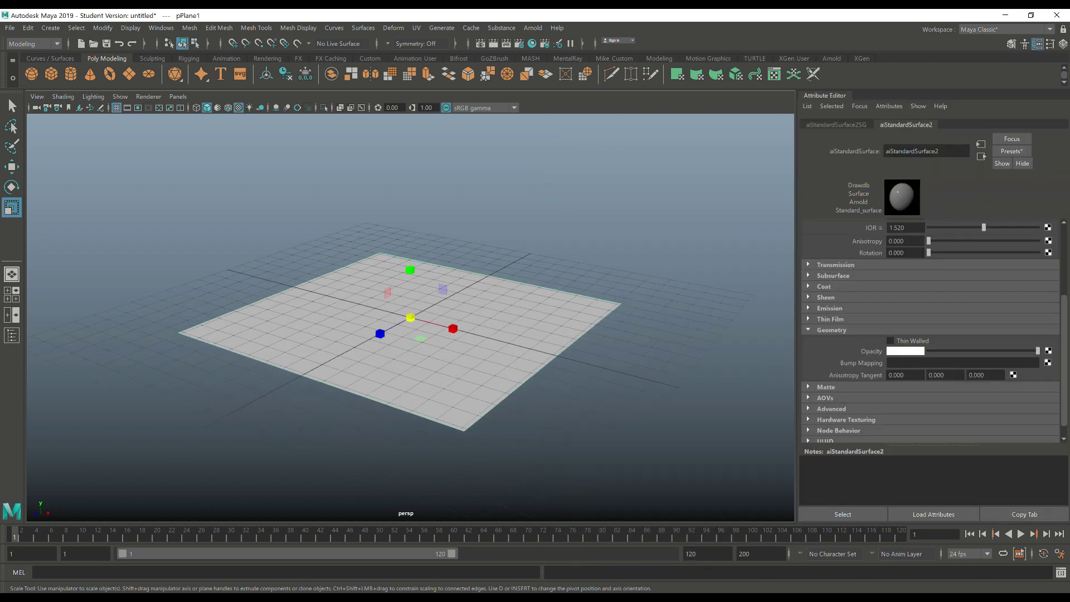
Connect a File texture to the material's base color and load Pear_Leaf.jpg from the desktop.
left_click_drag(410, 318, 403, 339, "alt")
scroll(931, 329, "up", 5)
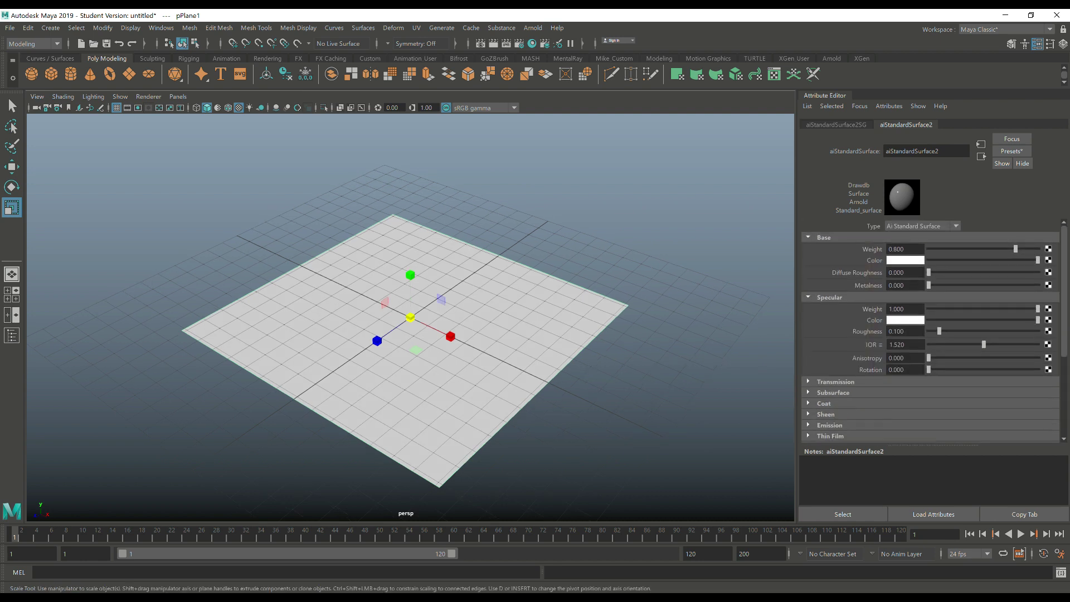
left_click(1049, 260)
left_click(668, 244)
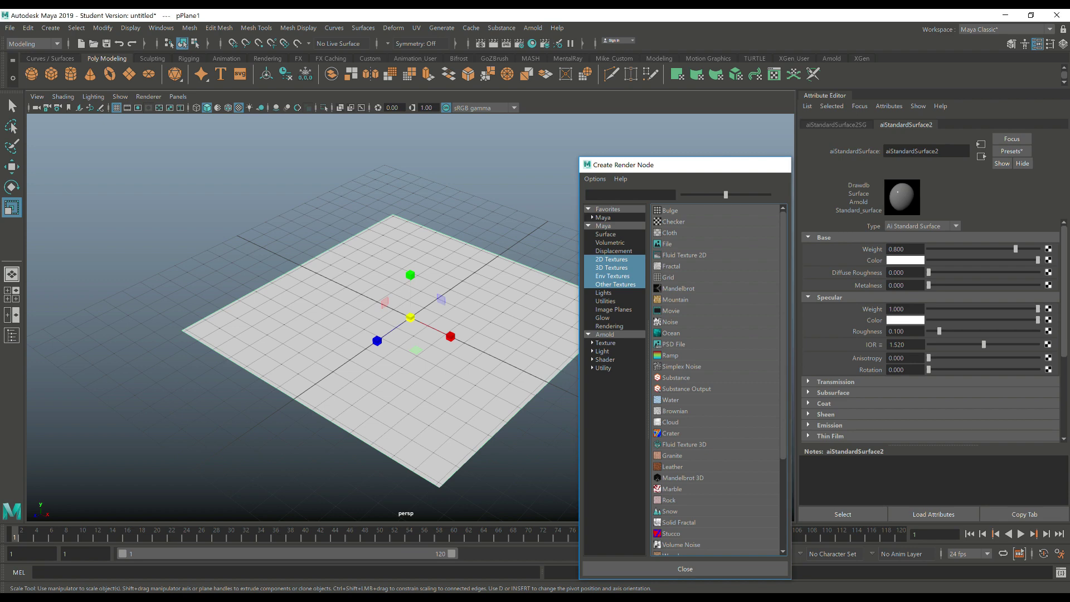
left_click(1049, 270)
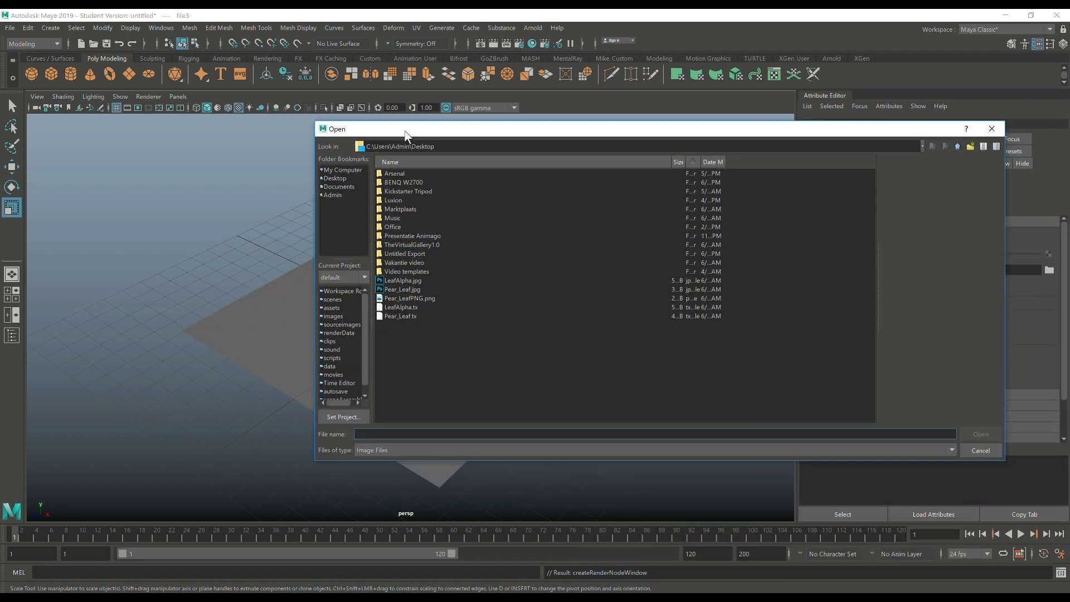
left_click(401, 293)
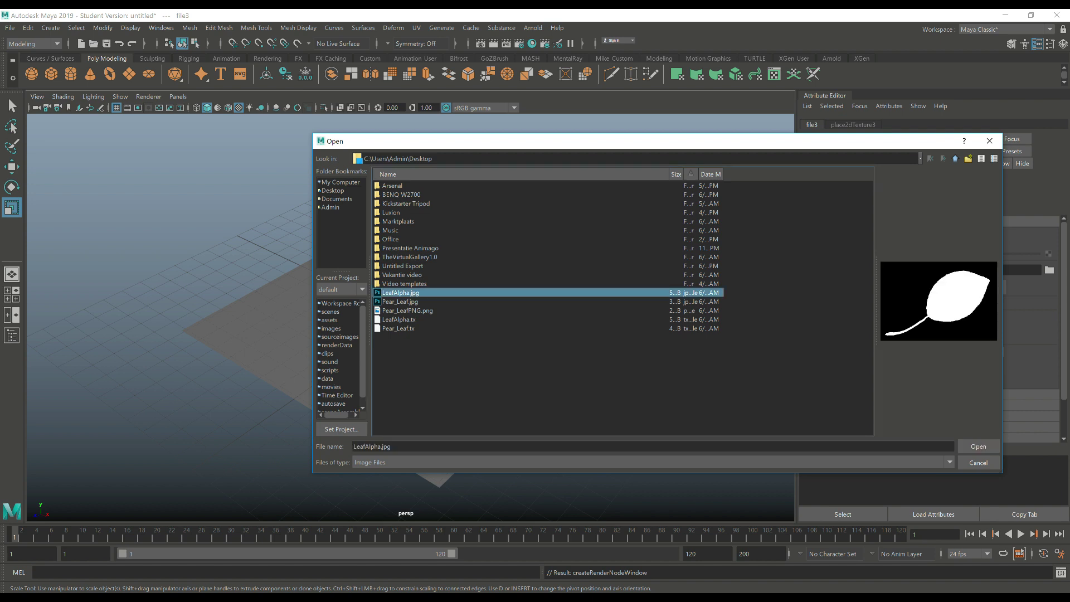
left_click(400, 301)
left_click(978, 446)
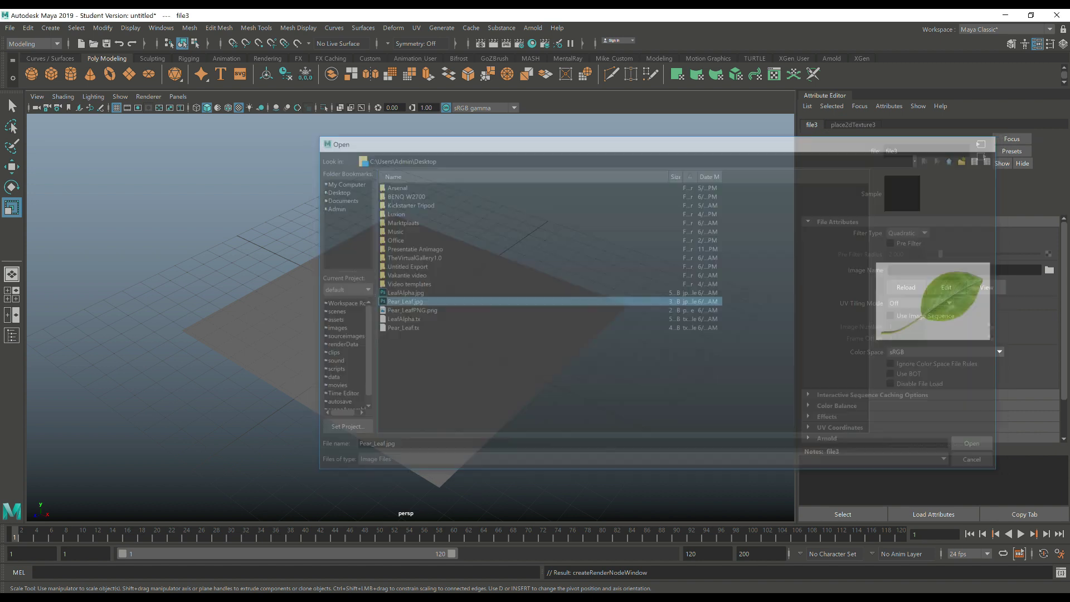
Choose Alpha Cut as the transparency algorithm in the Viewport 2.0 renderer settings and close them.
left_click_drag(410, 316, 452, 314, "alt")
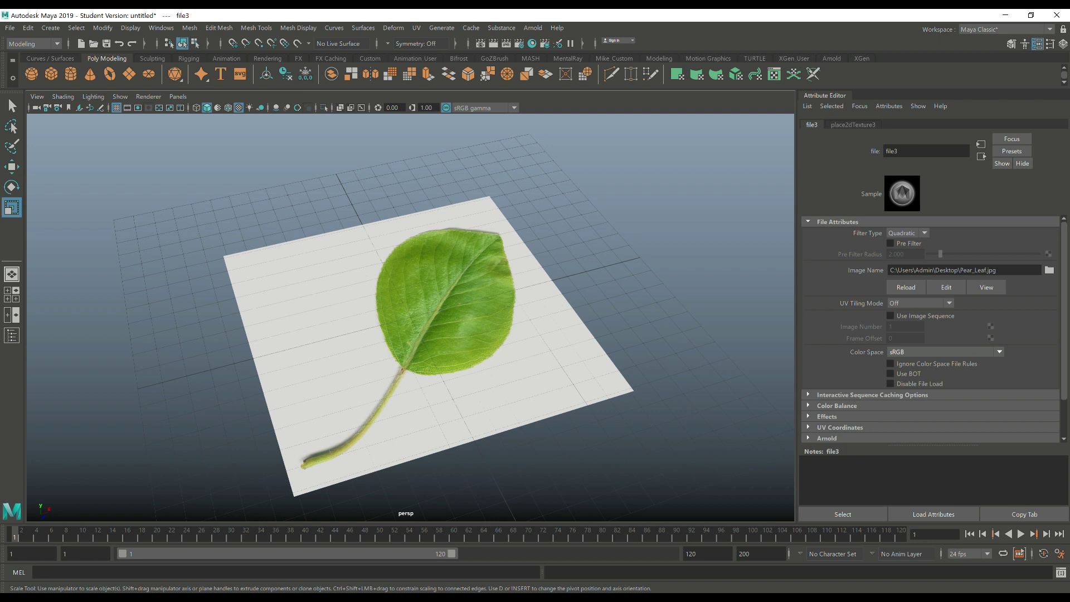
left_click(148, 97)
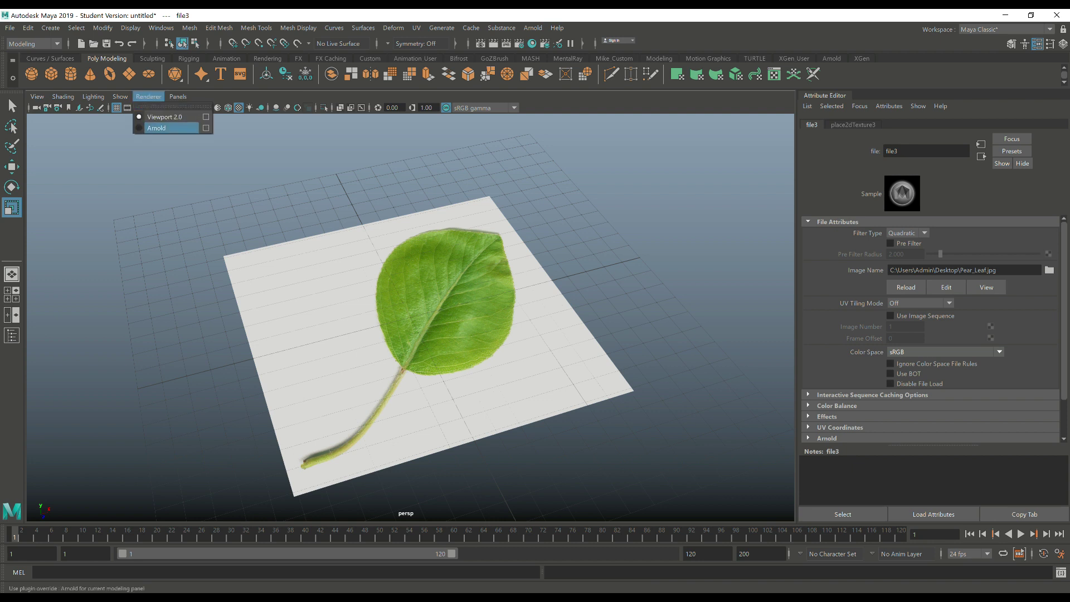
left_click(206, 117)
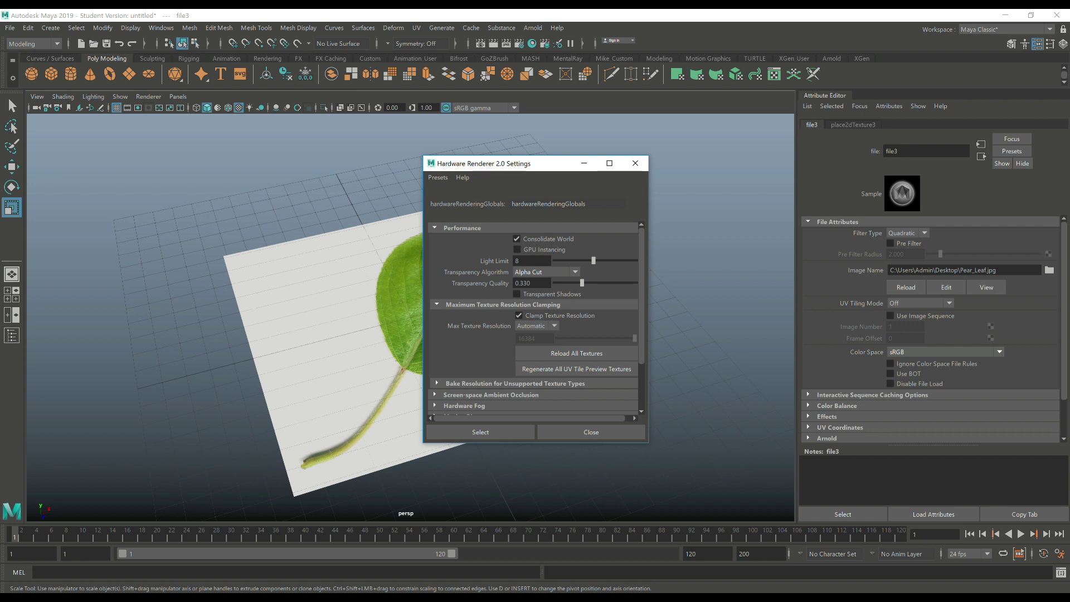
left_click(575, 272)
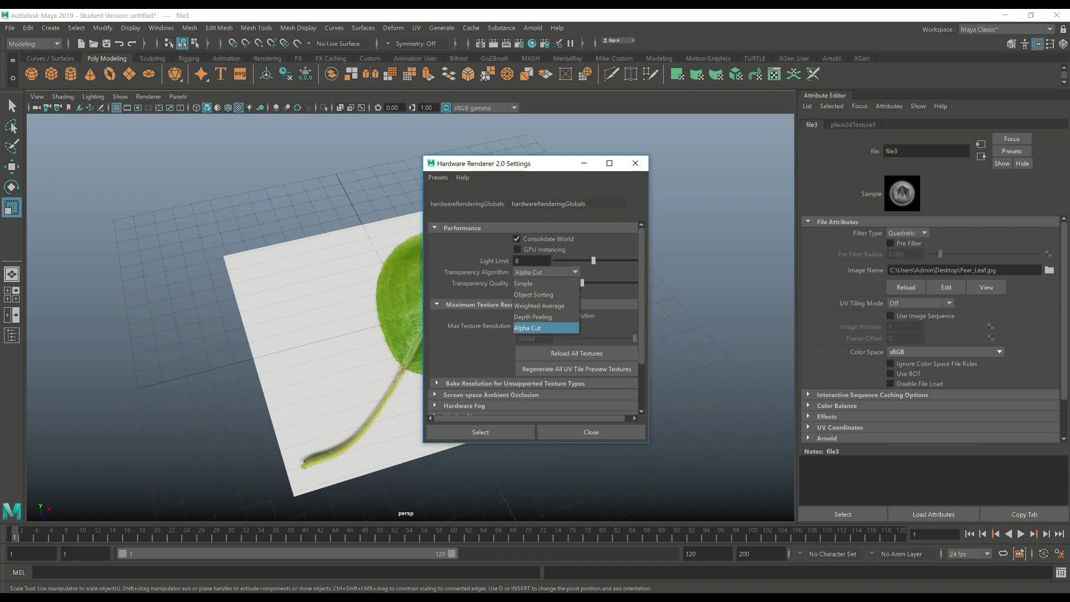
left_click(527, 328)
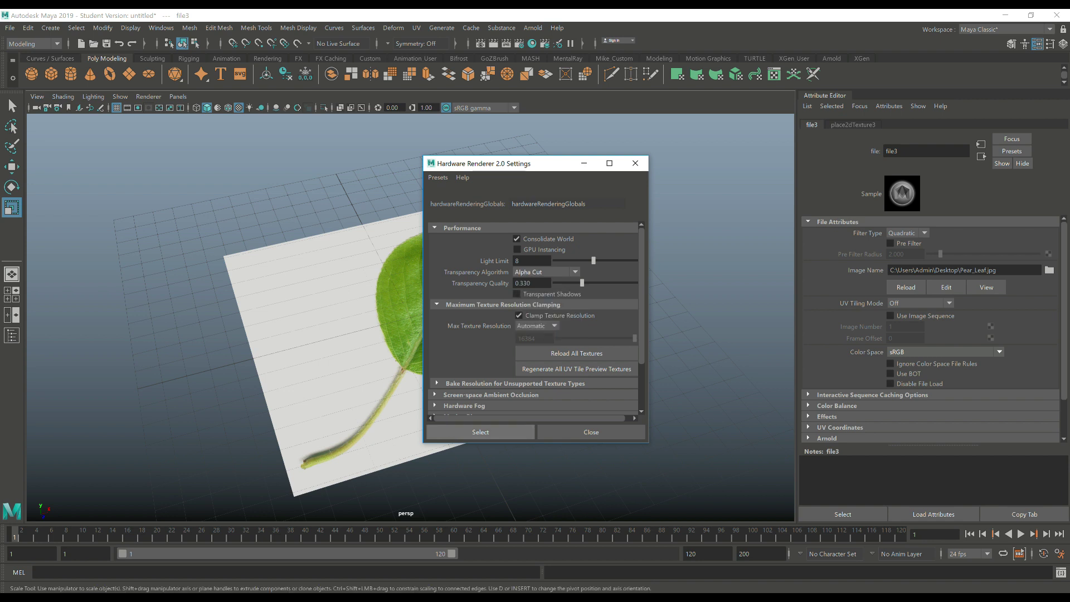
left_click(480, 432)
left_click(635, 163)
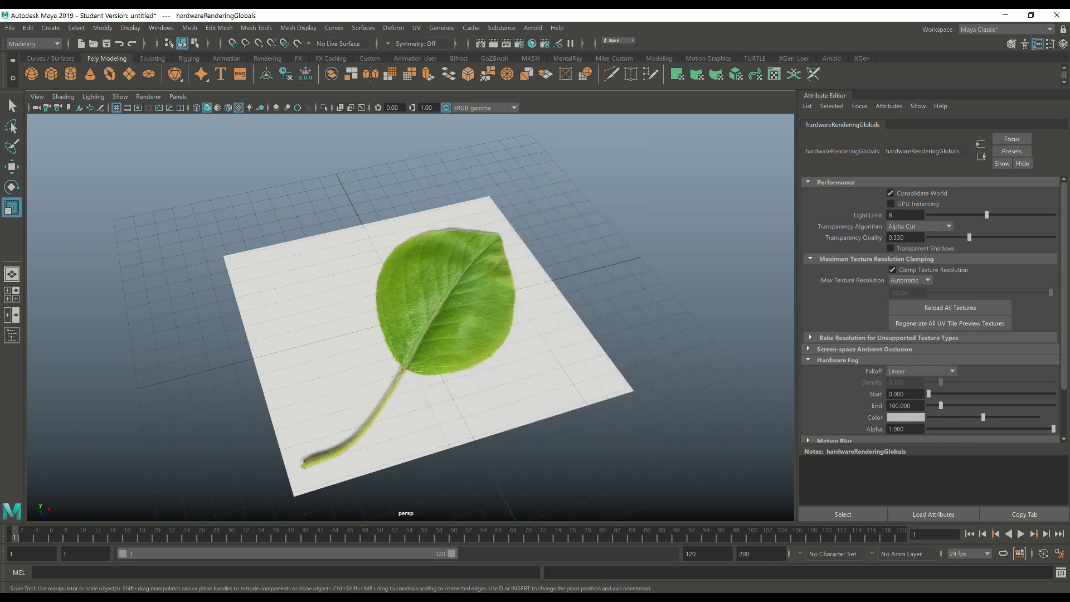
Select the leaf plane and turn off Opaque in the Arnold attributes of its shape node.
scroll(428, 346, "down", 5)
mouse_move(411, 317)
left_mouse_down()
mouse_move(449, 294)
mouse_move(473, 334)
mouse_move(422, 296)
mouse_move(431, 326)
mouse_move(400, 311)
left_mouse_up()
left_click_drag(538, 381, 468, 327)
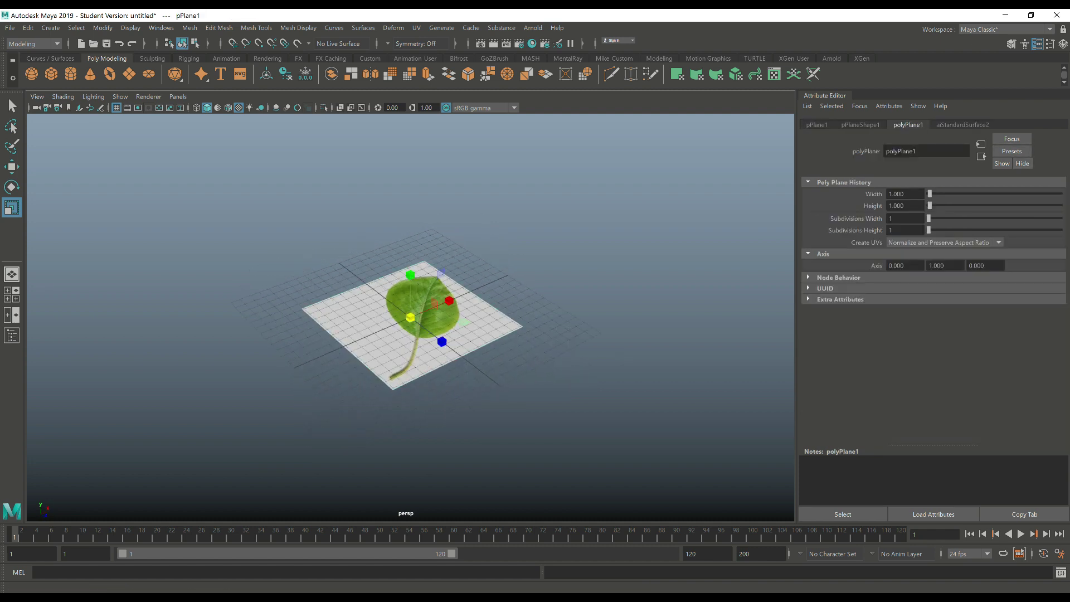
left_click(859, 125)
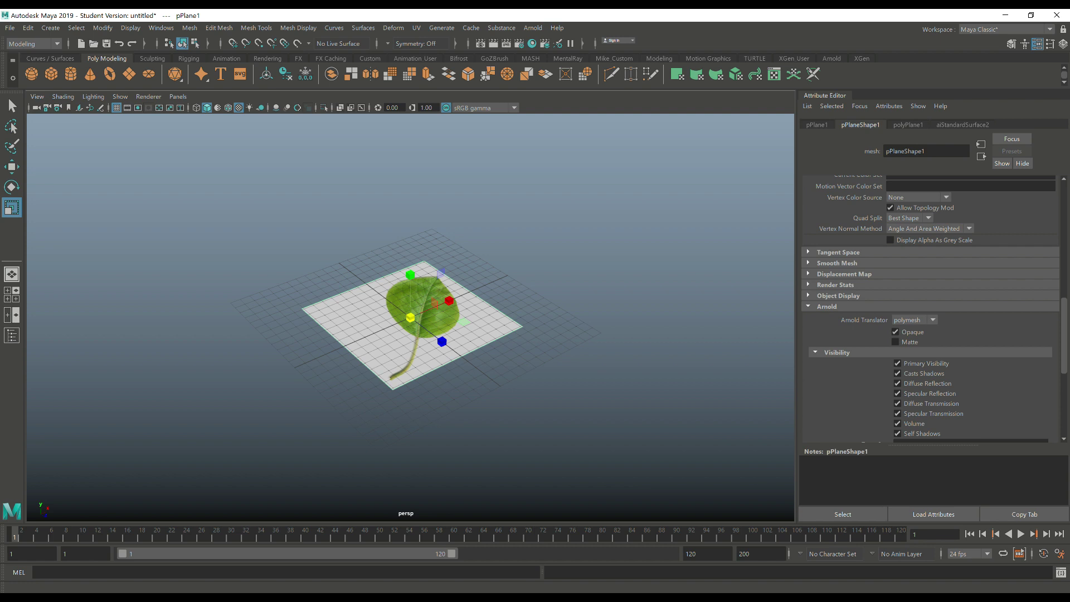
left_click(896, 332)
scroll(421, 331, "up", 5)
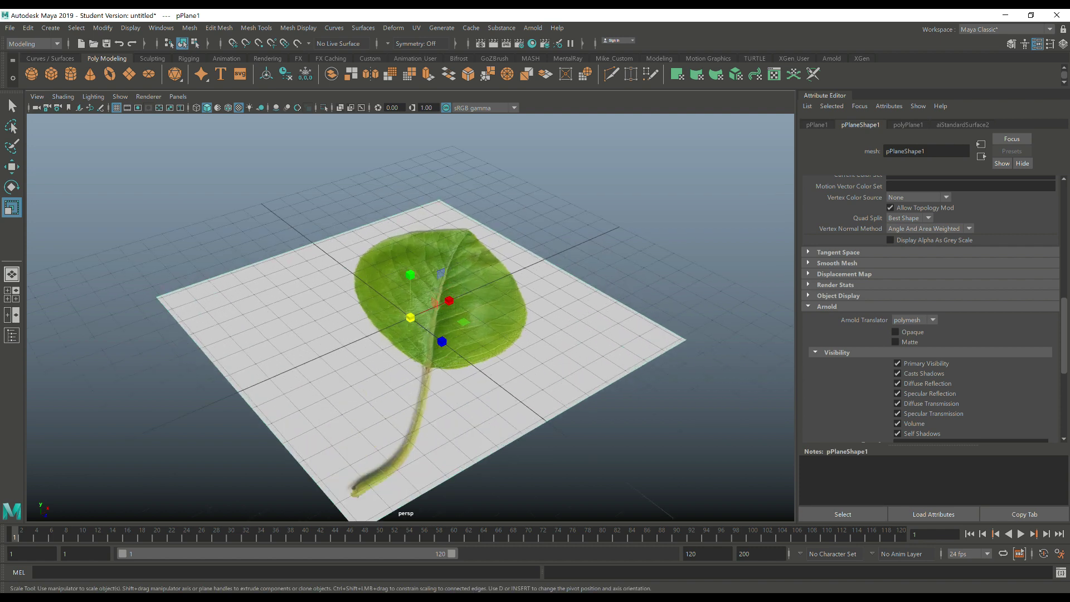
Connect a File texture to the opacity of the leaf's aiStandardSurface material and load LeafAlpha.jpg from the desktop.
scroll(421, 331, "down", 3)
left_click_drag(425, 354, 413, 384, "alt")
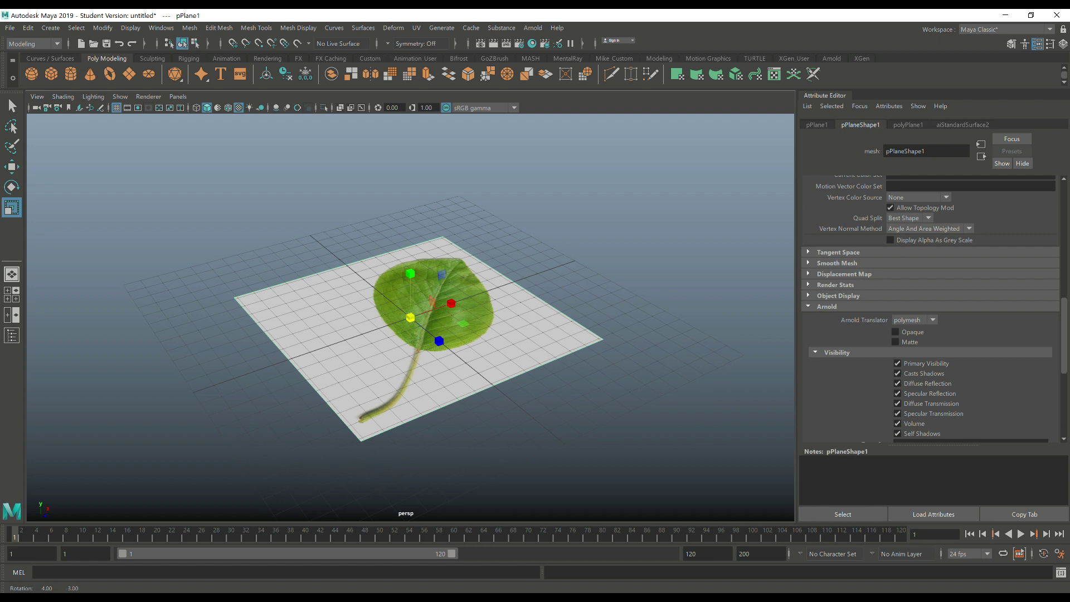
scroll(425, 355, "up", 2)
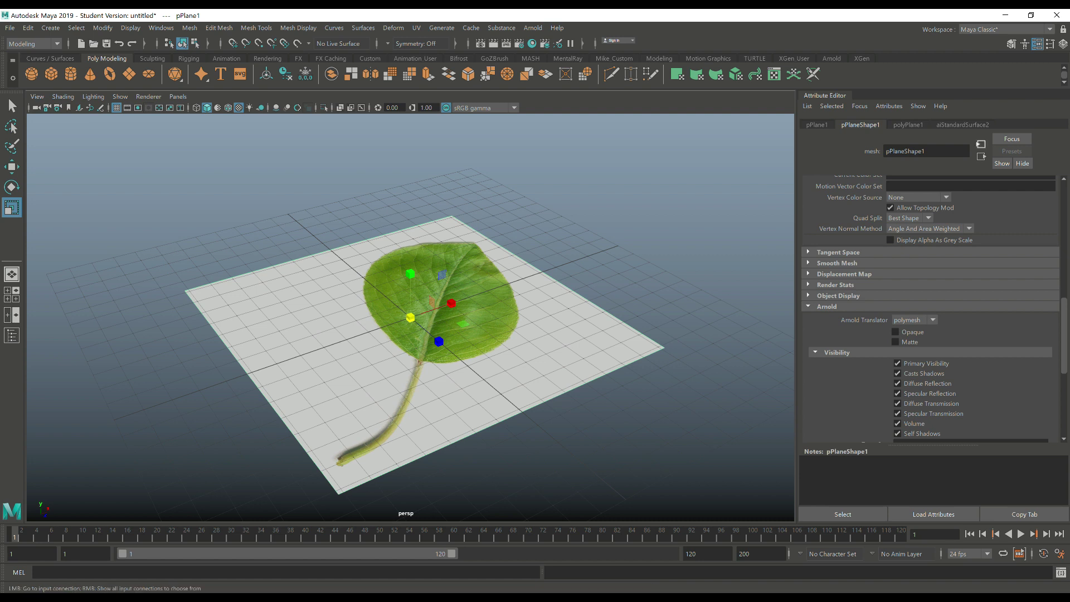
left_click(962, 124)
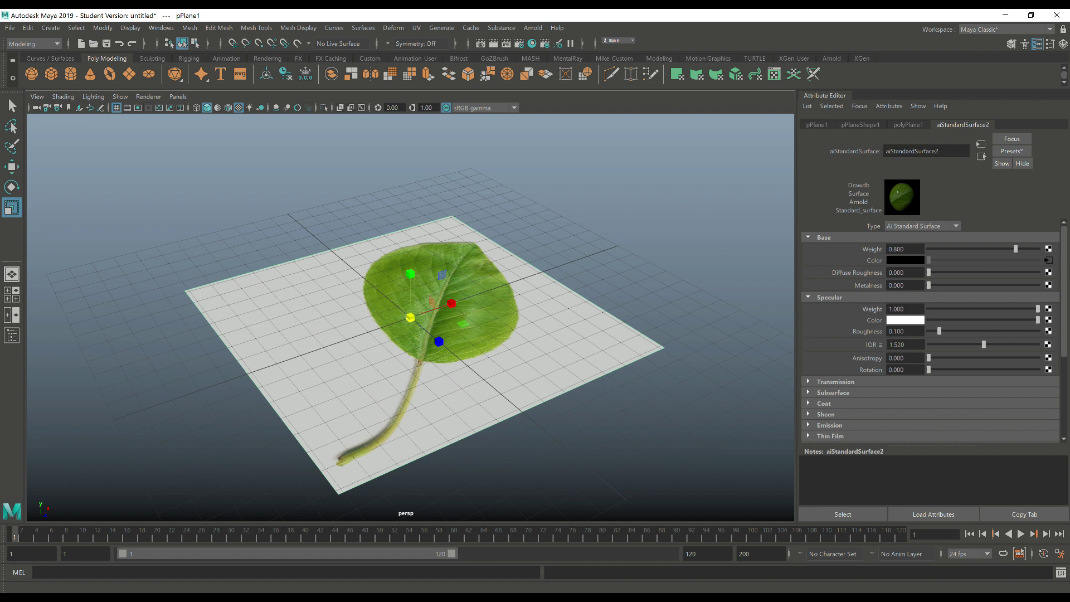
scroll(931, 329, "down", 4)
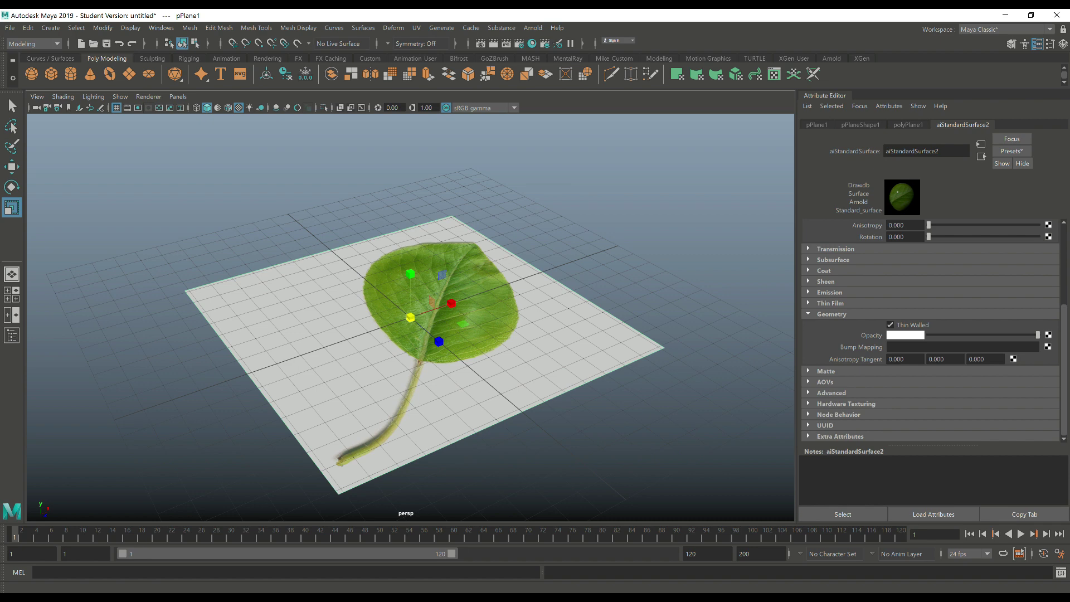
left_click(1049, 334)
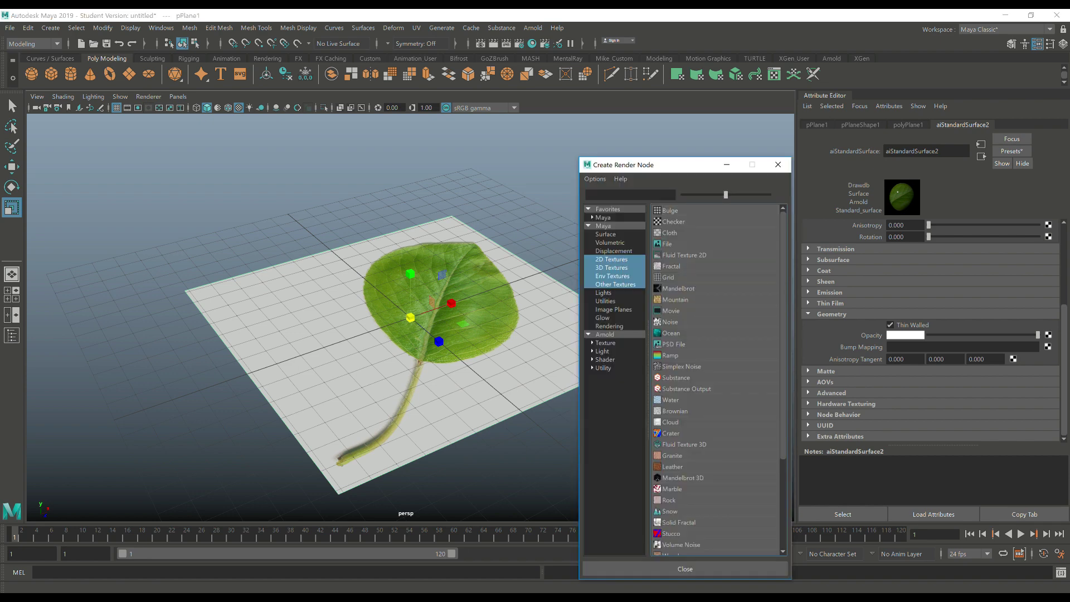
left_click(666, 244)
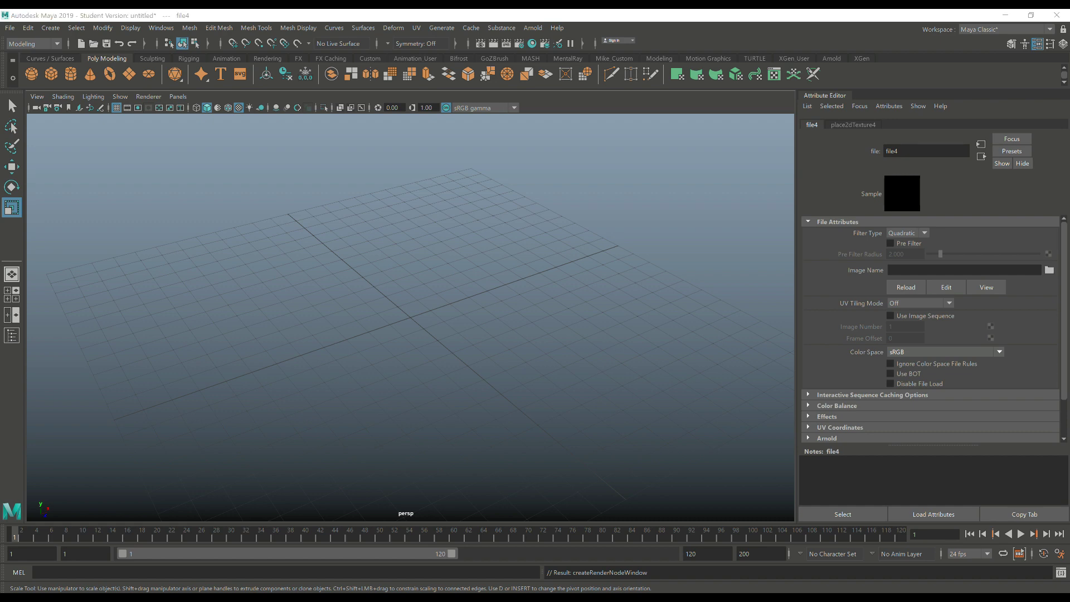
left_click_drag(547, 262, 447, 190)
left_click(437, 338)
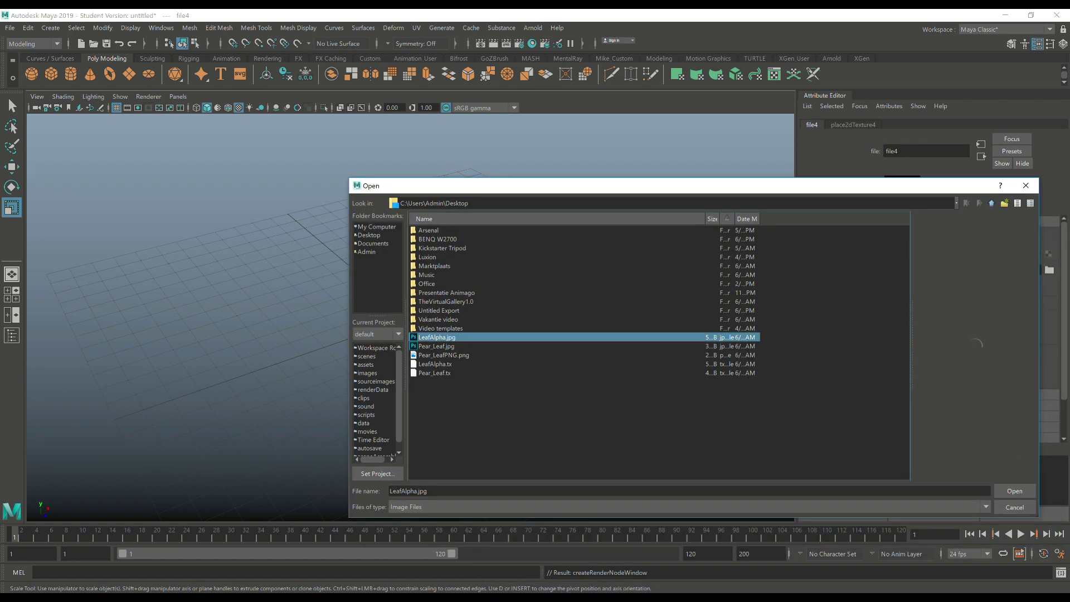
left_click(1015, 491)
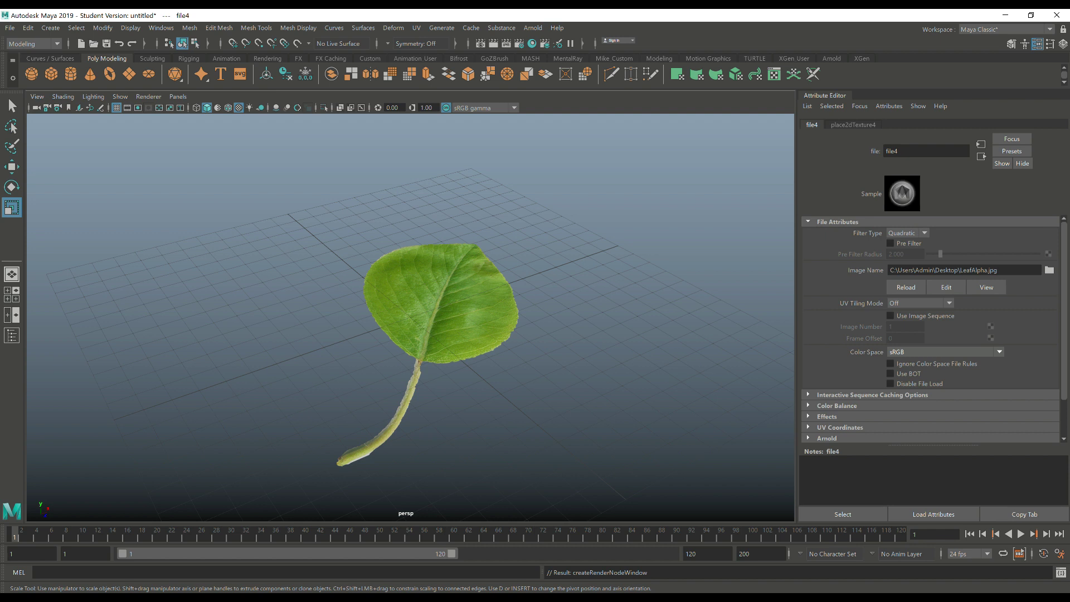
Create a Maya area light at the origin and scale it up uniformly to about the size of the grid.
scroll(435, 312, "down", 4)
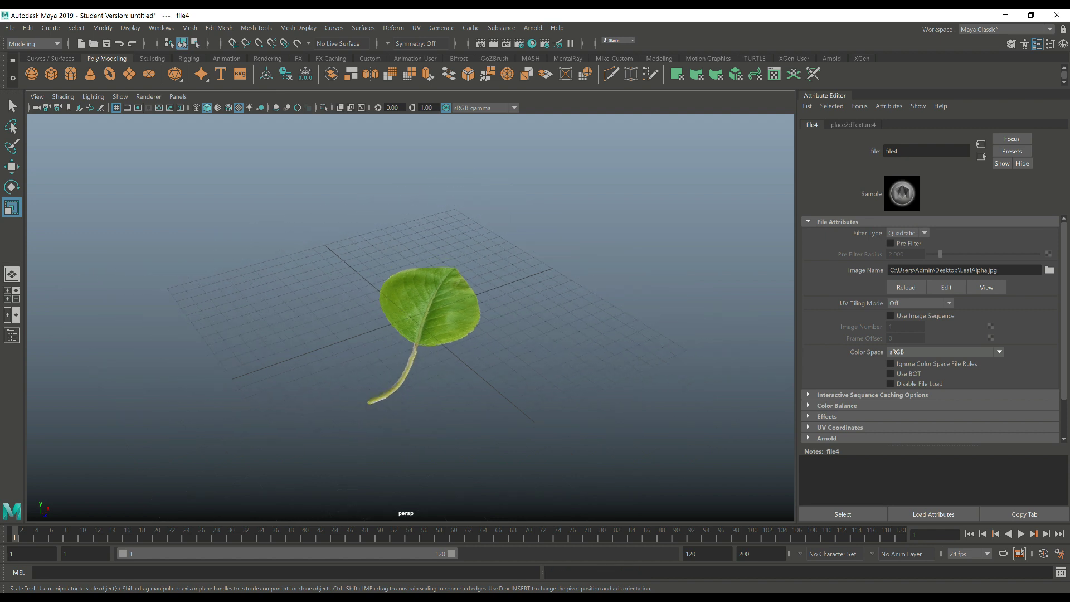
left_click_drag(435, 312, 393, 330)
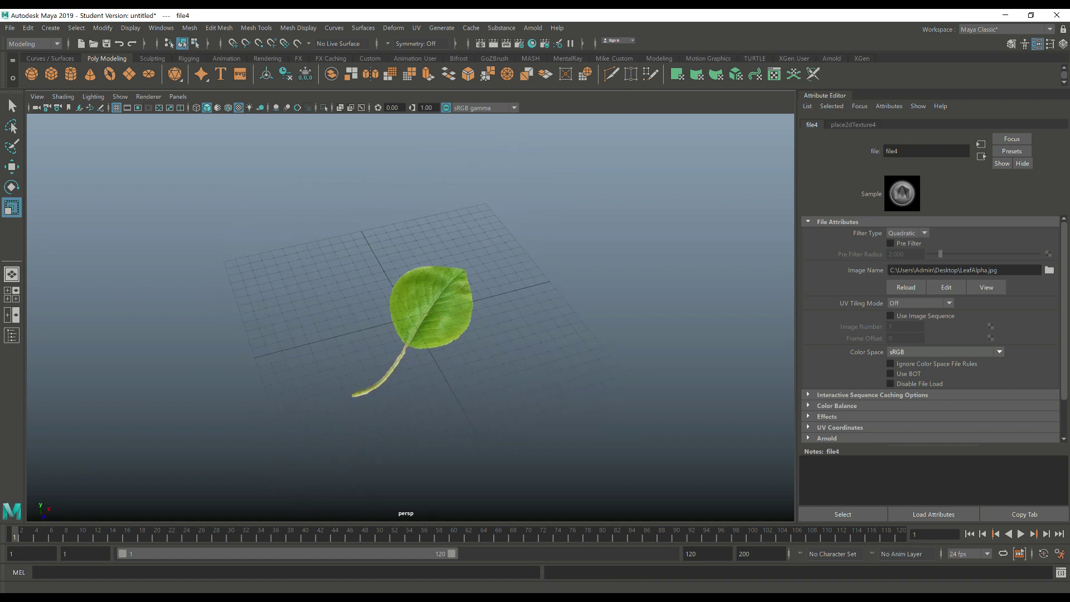
left_click(50, 28)
mouse_move(83, 90)
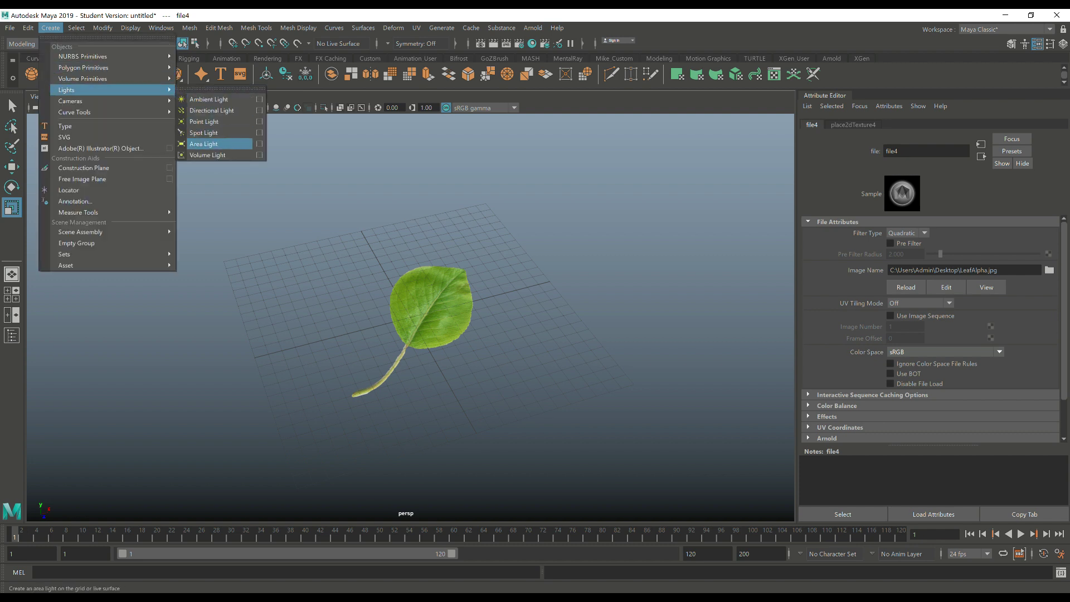
left_click(203, 144)
scroll(424, 312, "down", 3)
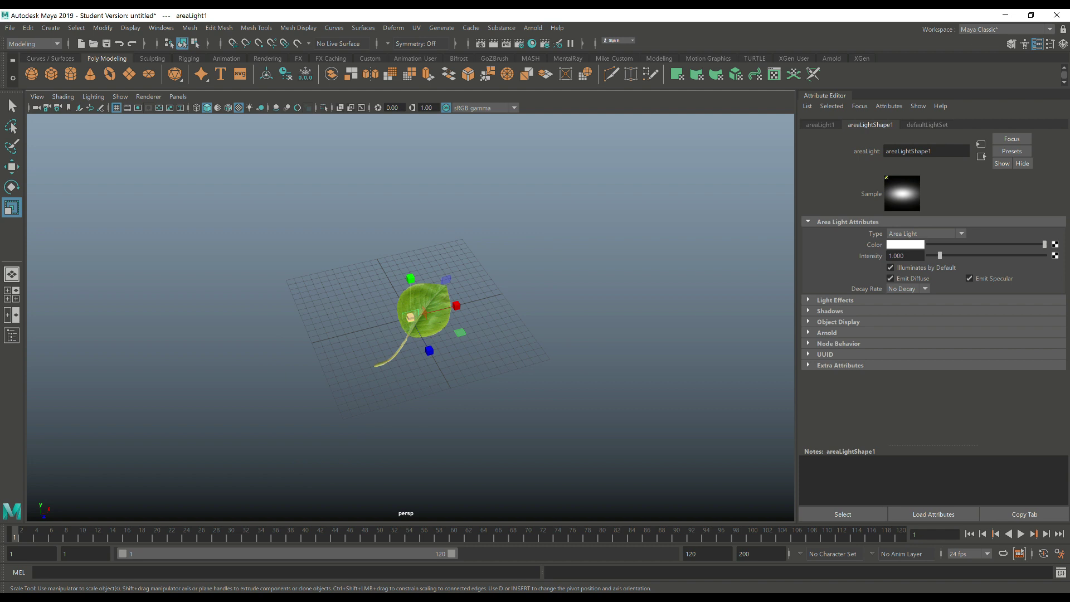
left_click_drag(410, 318, 720, 317)
Move the area light away from the leaf along Z, raise it, and reposition its aim point with the Show Manipulator tool.
scroll(410, 318, "down", 4)
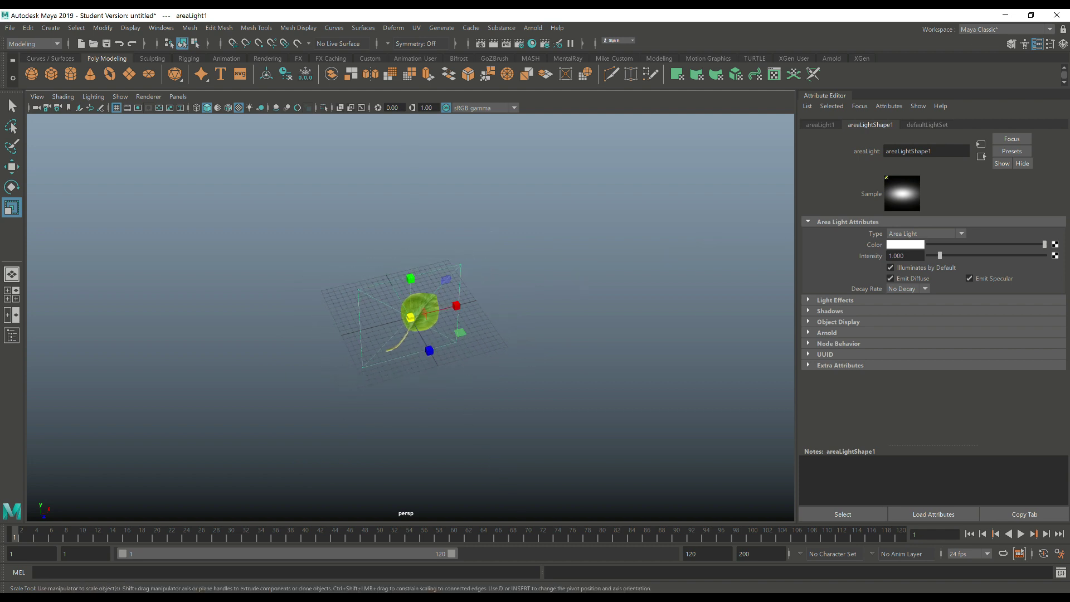
left_click_drag(410, 318, 580, 334, "alt")
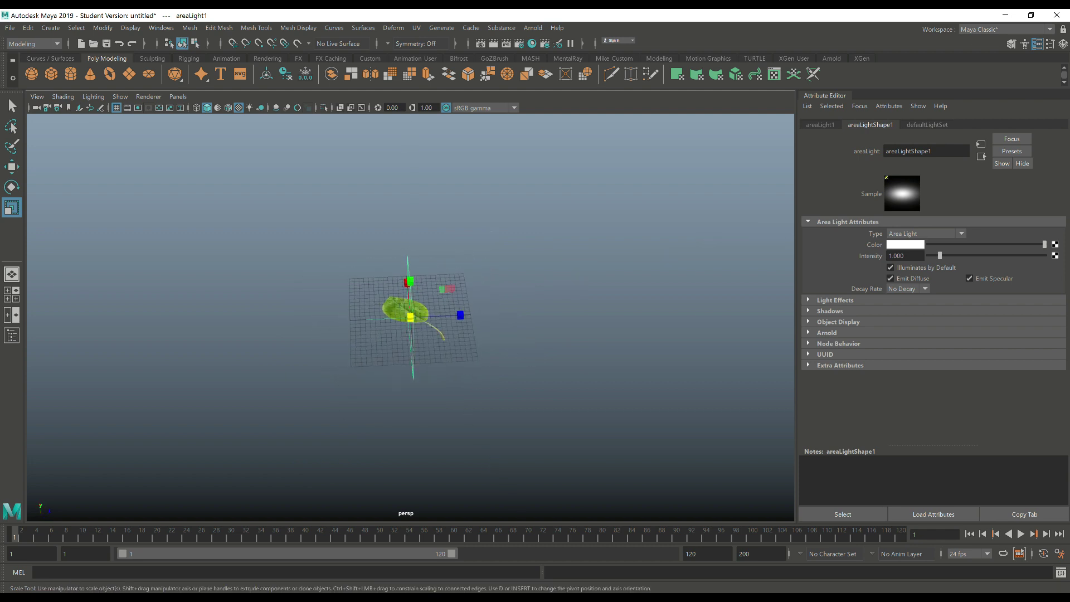
left_click_drag(464, 315, 574, 310)
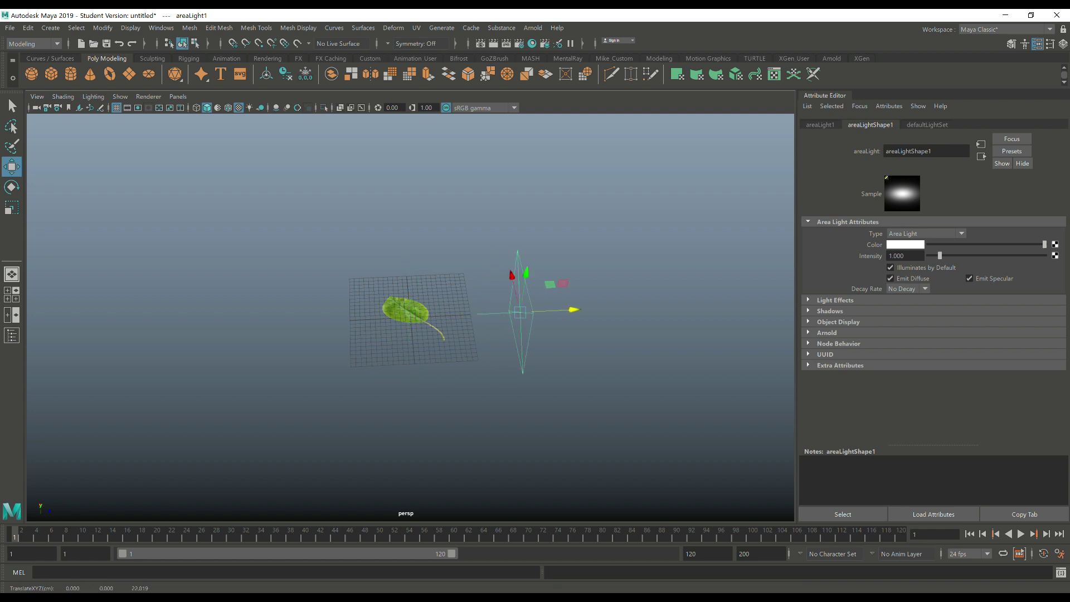
left_click_drag(526, 273, 544, 303)
key("t")
scroll(404, 315, "down", 3)
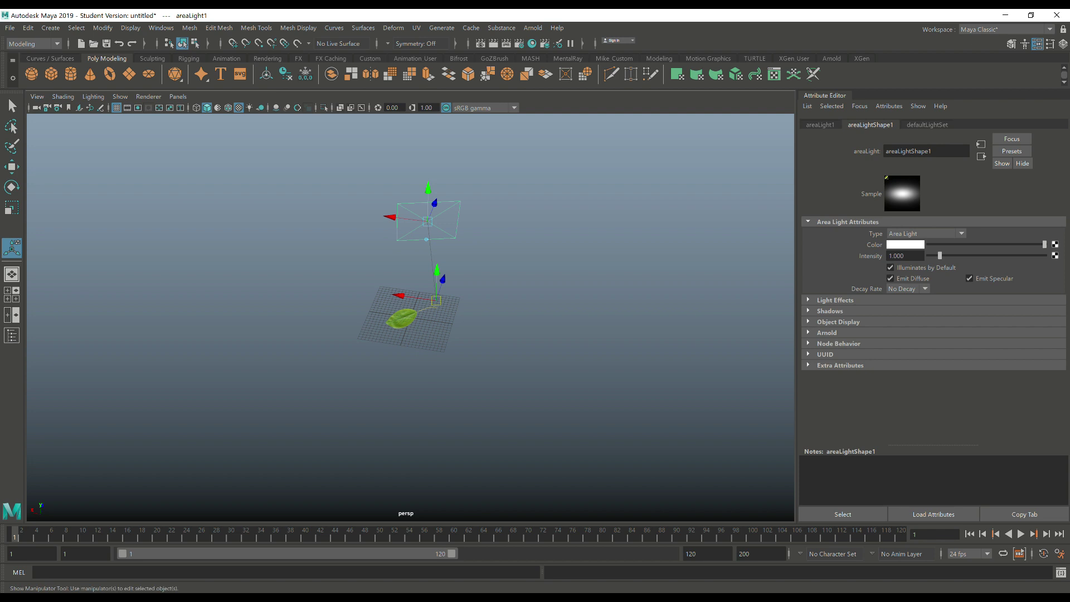
left_click_drag(399, 296, 539, 262)
scroll(411, 317, "up", 5)
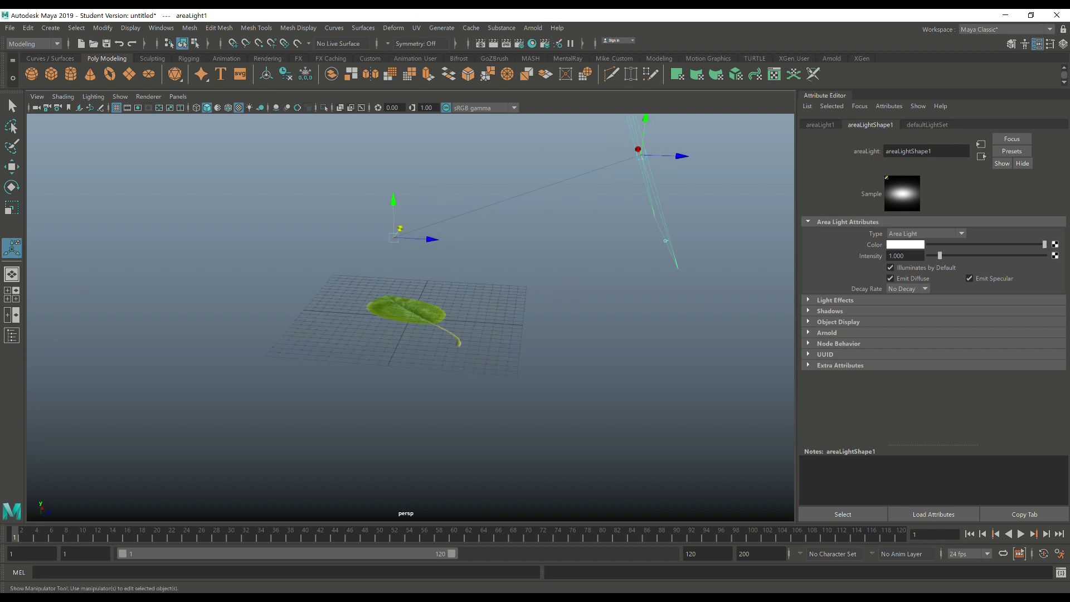
Display the viewport with all scene lights and set the area light's intensity to 10.
key("7")
scroll(411, 317, "up", 5)
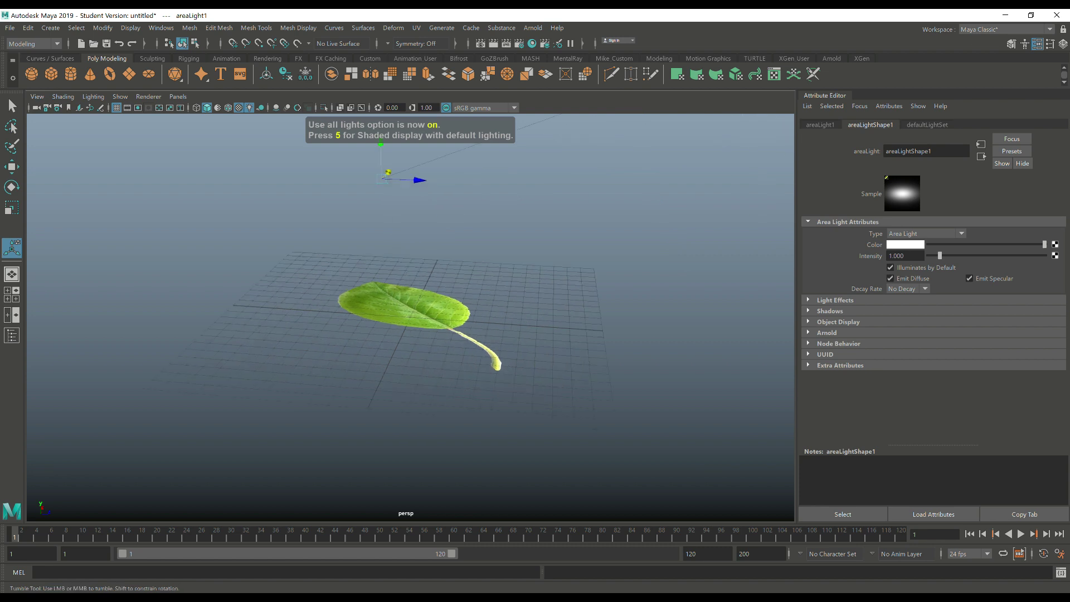
left_click_drag(532, 312, 323, 330, "alt")
scroll(410, 317, "down", 4)
left_click_drag(410, 317, 418, 343, "alt")
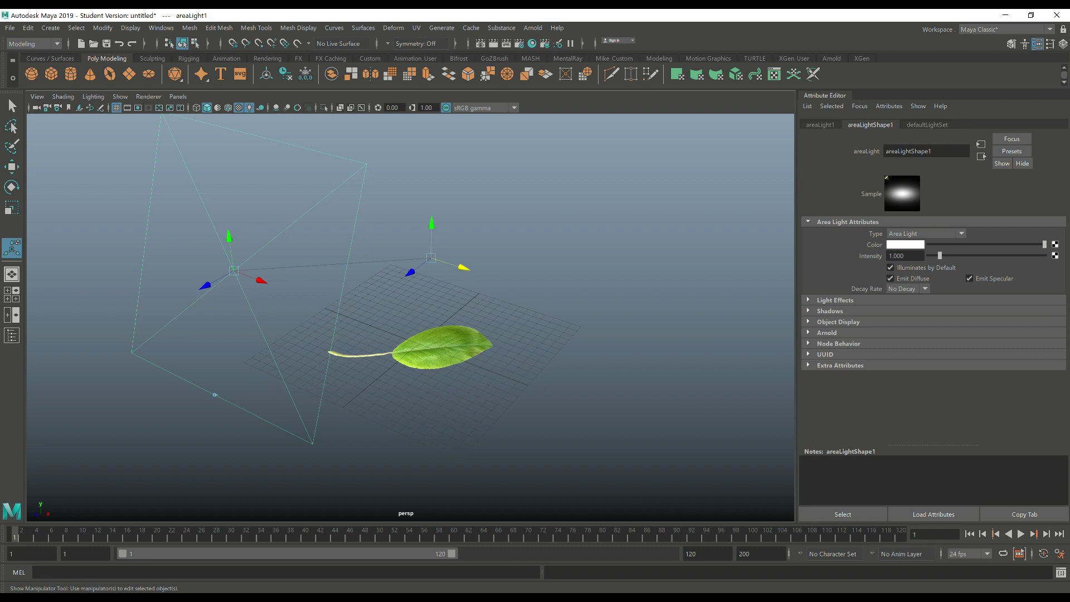
left_click_drag(940, 256, 1045, 255)
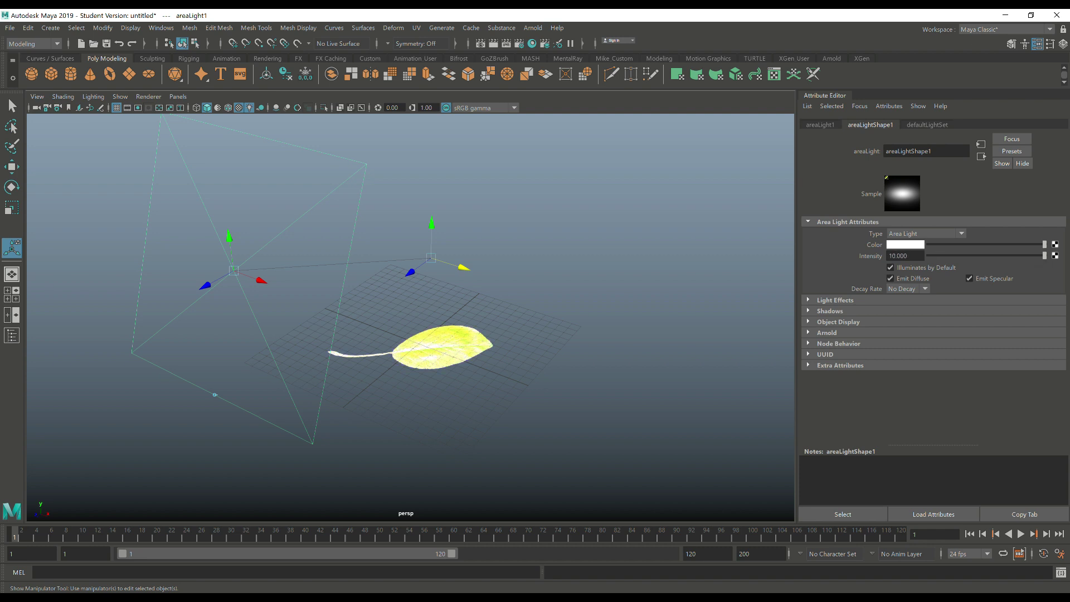
Render the perspective view in the Arnold RenderView and examine the leaf's cut-out edges up close.
scroll(410, 318, "down", 2)
scroll(411, 317, "up", 2)
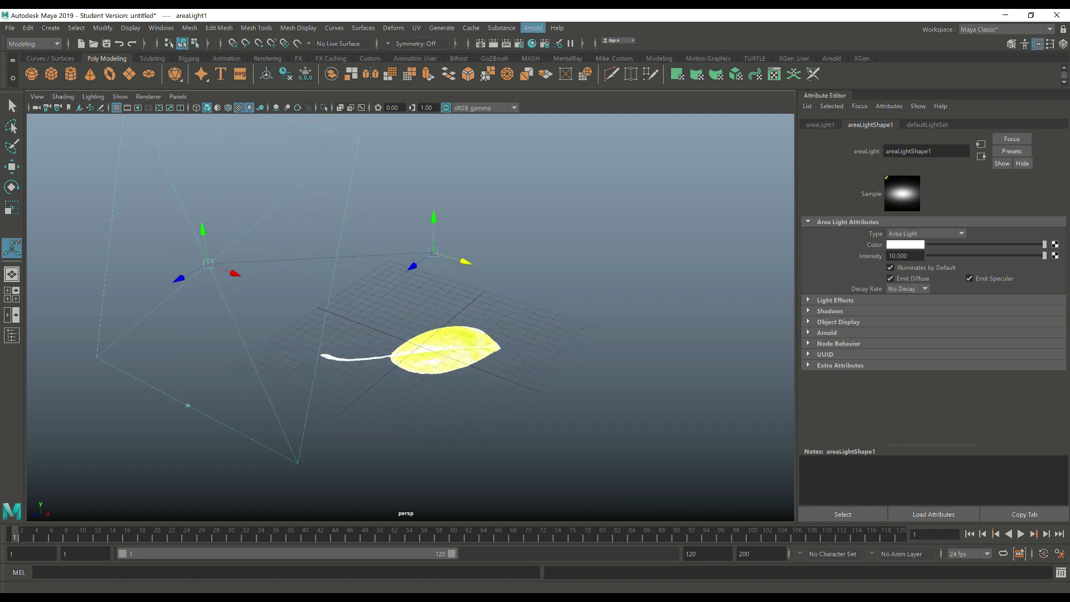
left_click(533, 27)
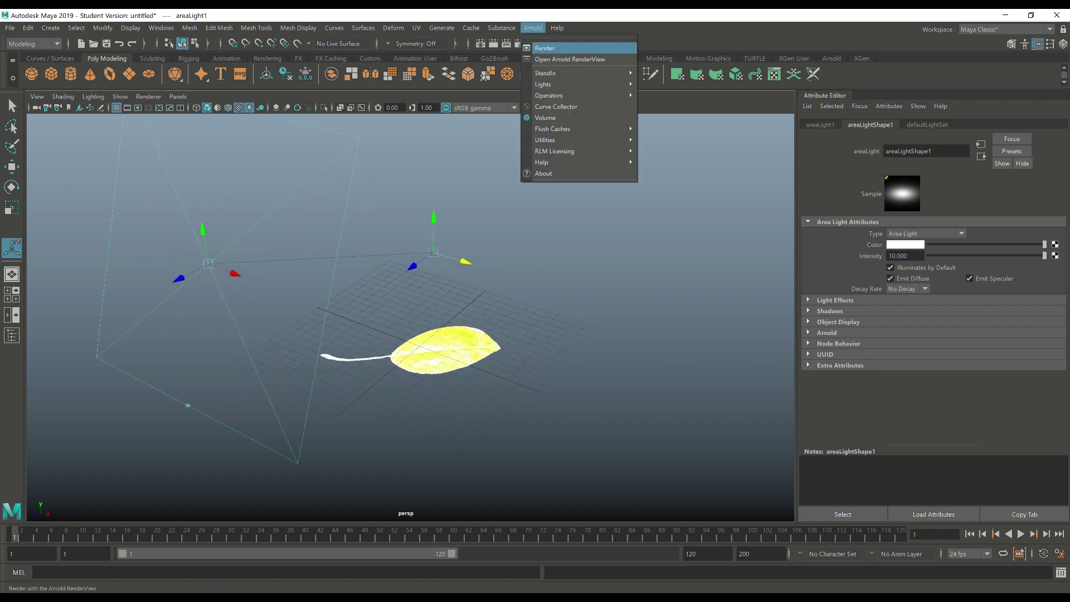
left_click(545, 48)
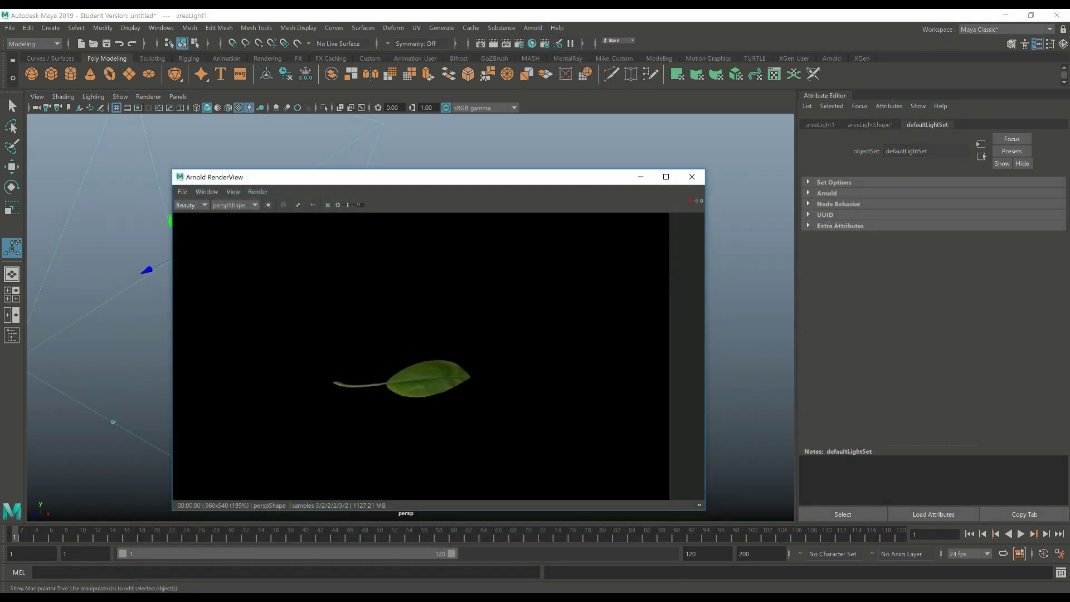
scroll(427, 357, "up", 5)
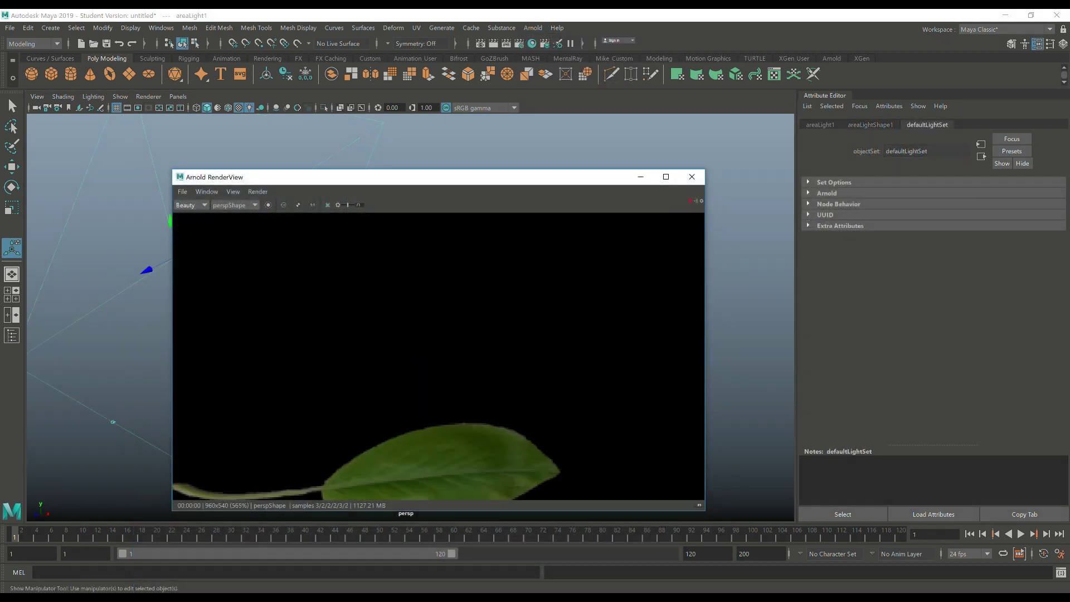